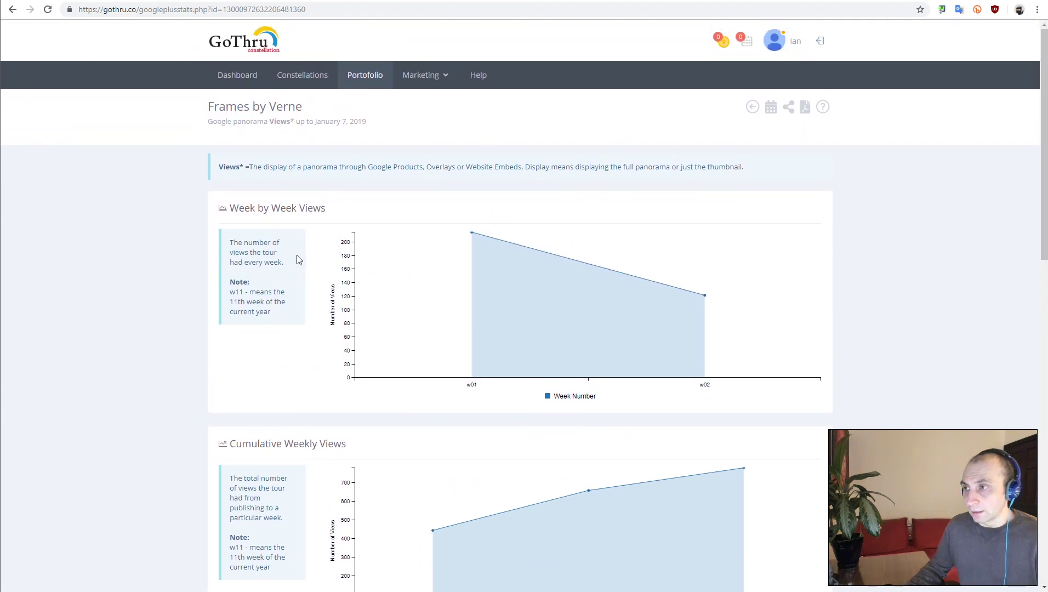
Read the Cumulative Weekly Views tooltips: 443 at w52, 657 at w01, 778 at w02
scroll(299, 259, "down", 3)
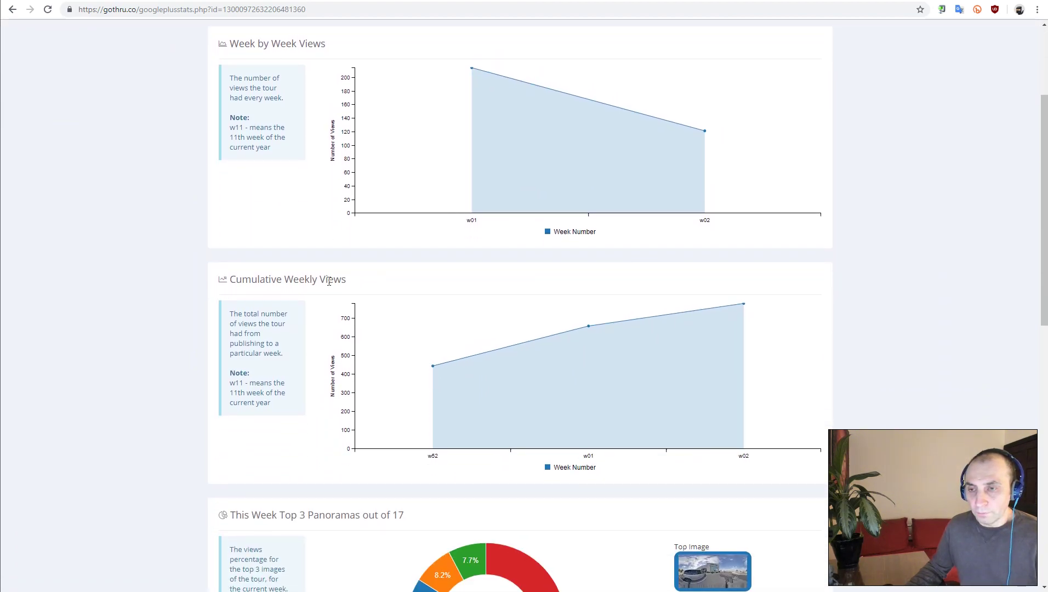
mouse_move(433, 367)
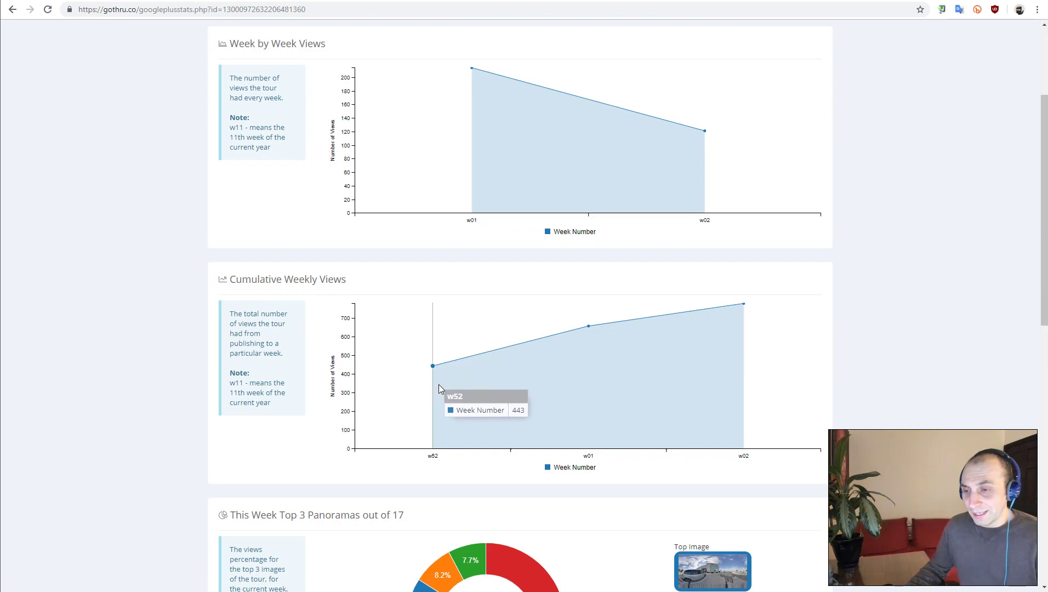
mouse_move(433, 441)
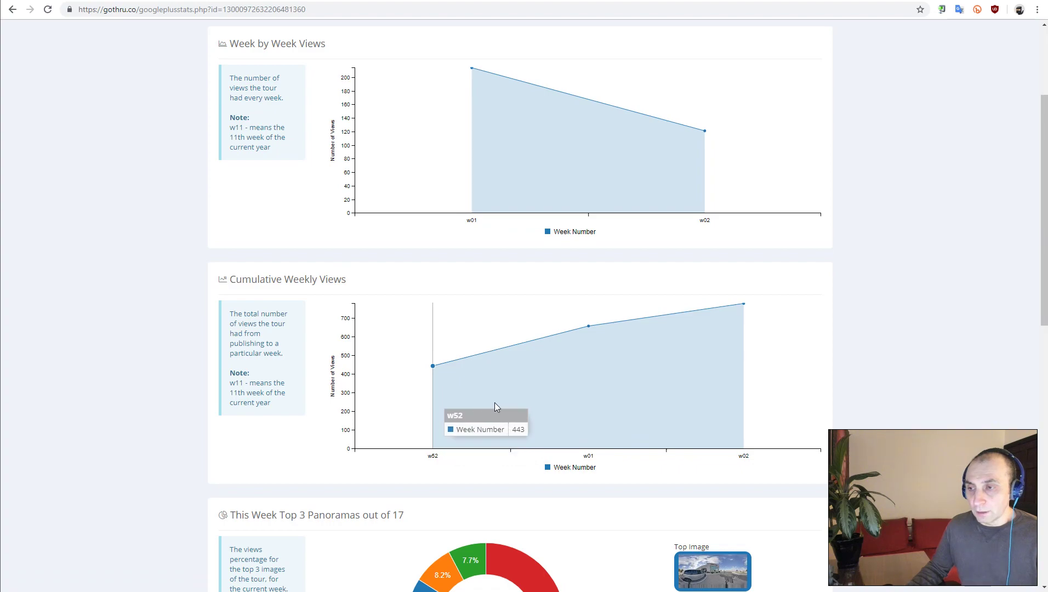
mouse_move(541, 385)
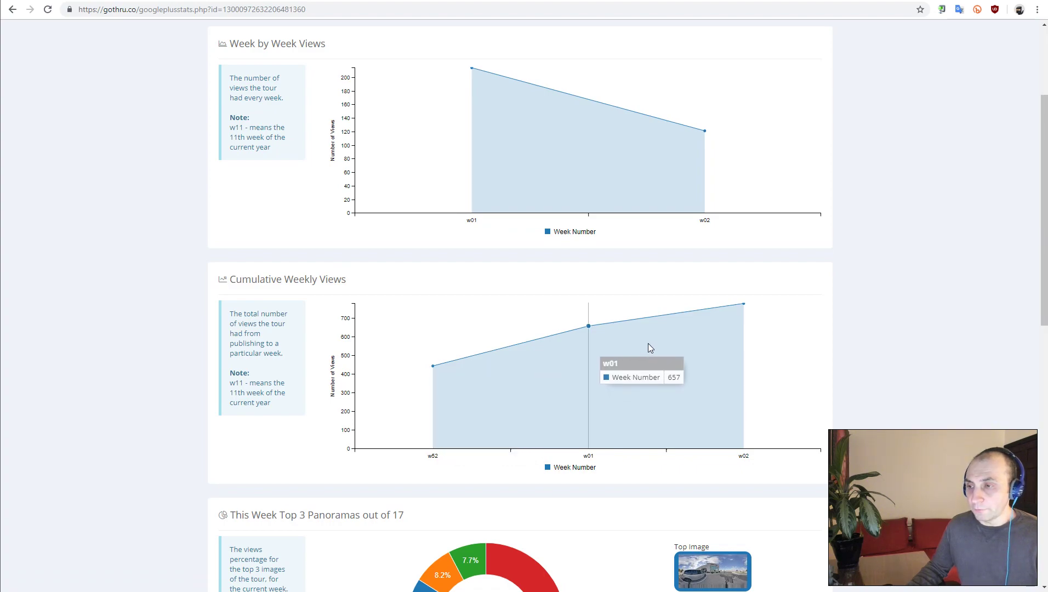
mouse_move(718, 335)
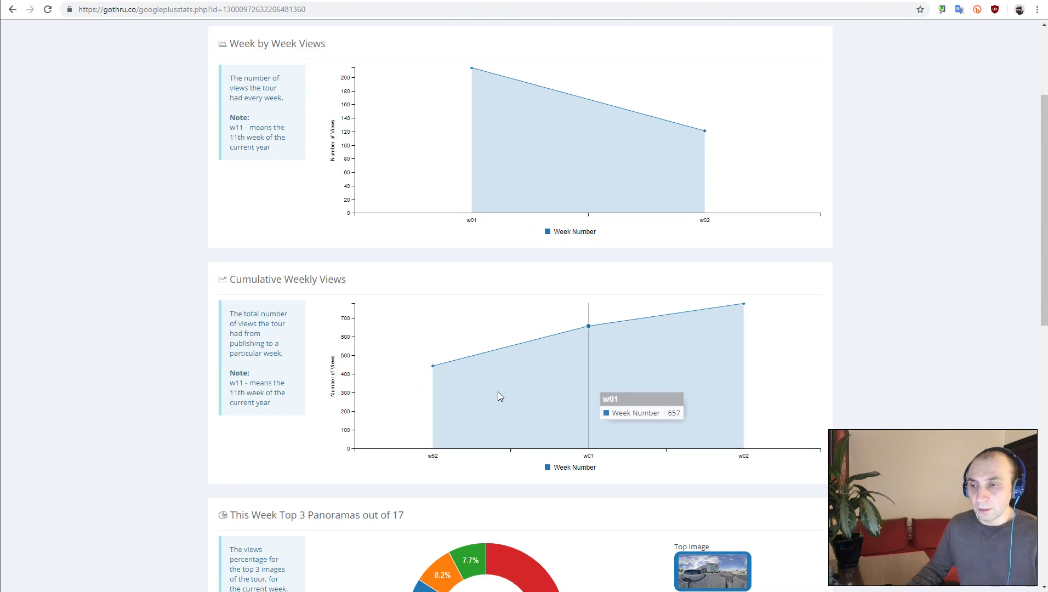
mouse_move(470, 405)
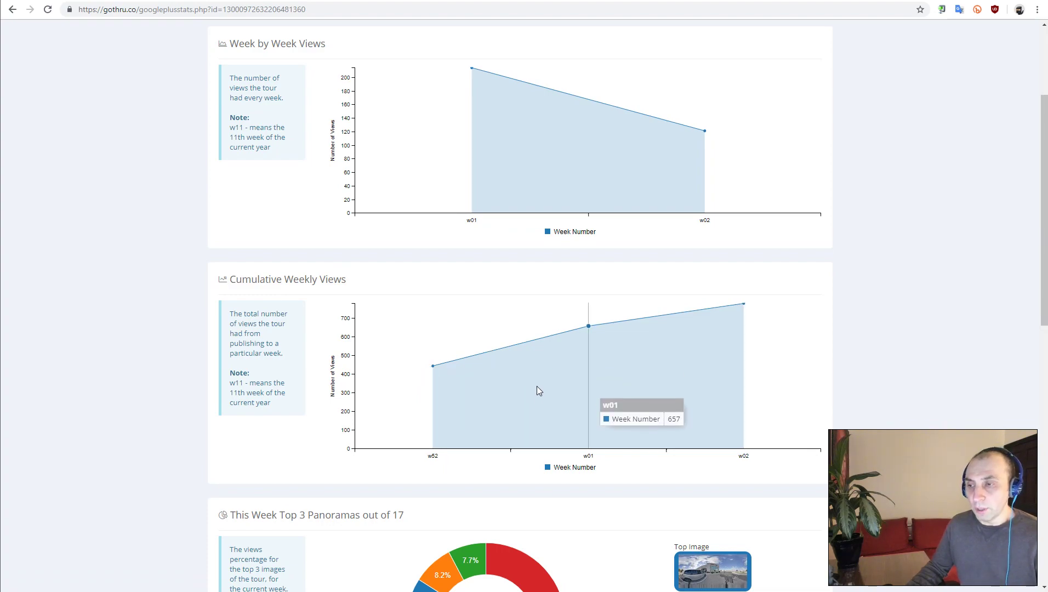
mouse_move(687, 357)
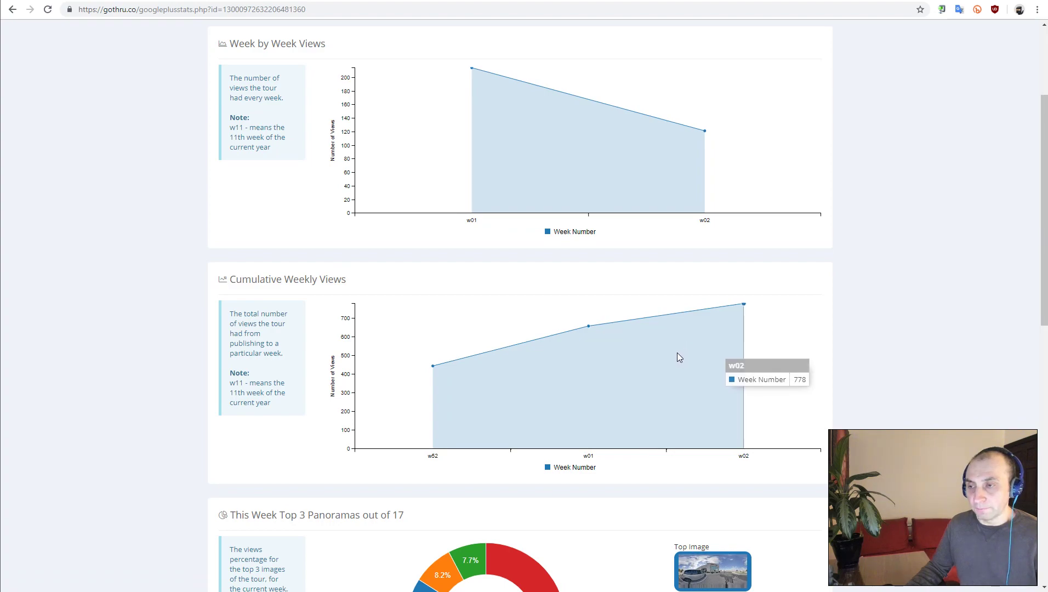
scroll(678, 356, "up", 1)
Read the Week by Week Views tooltips showing 214 views in w01 and 121 in w02
mouse_move(617, 365)
scroll(617, 370, "up", 1)
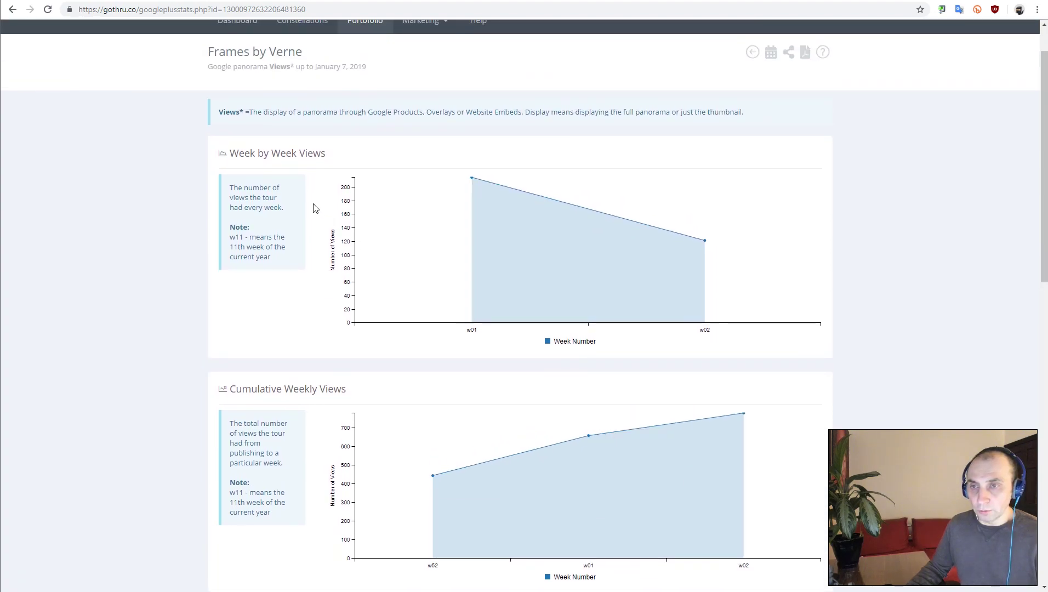
mouse_move(408, 265)
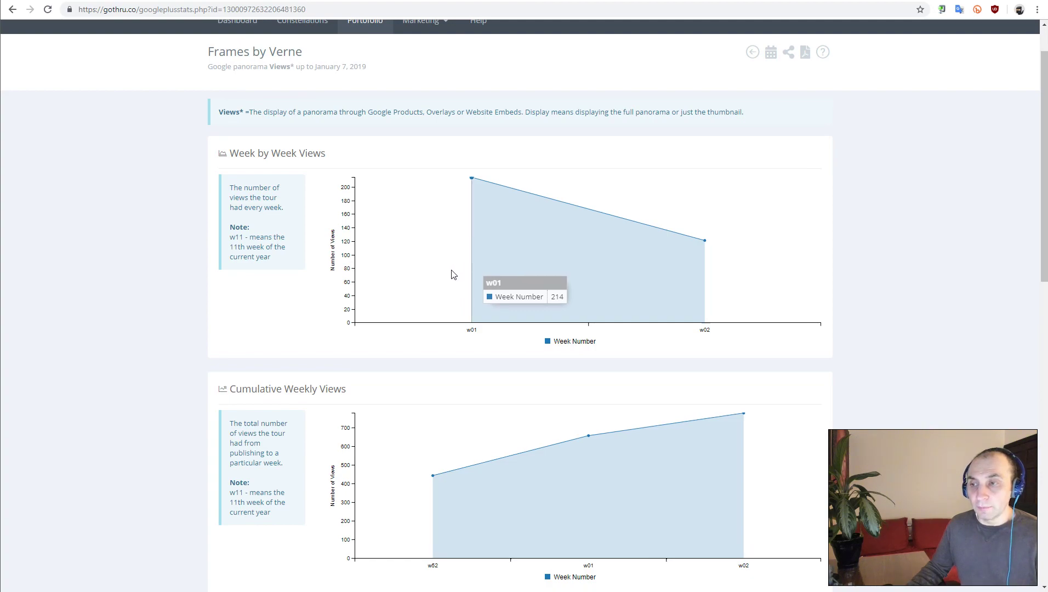
scroll(455, 272, "down", 1)
mouse_move(434, 413)
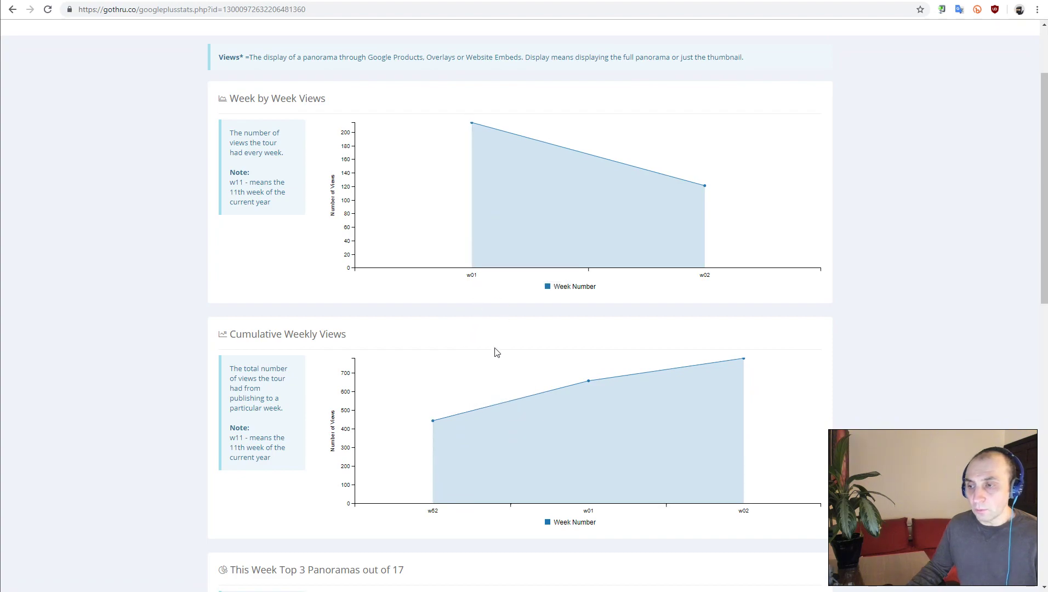
mouse_move(493, 380)
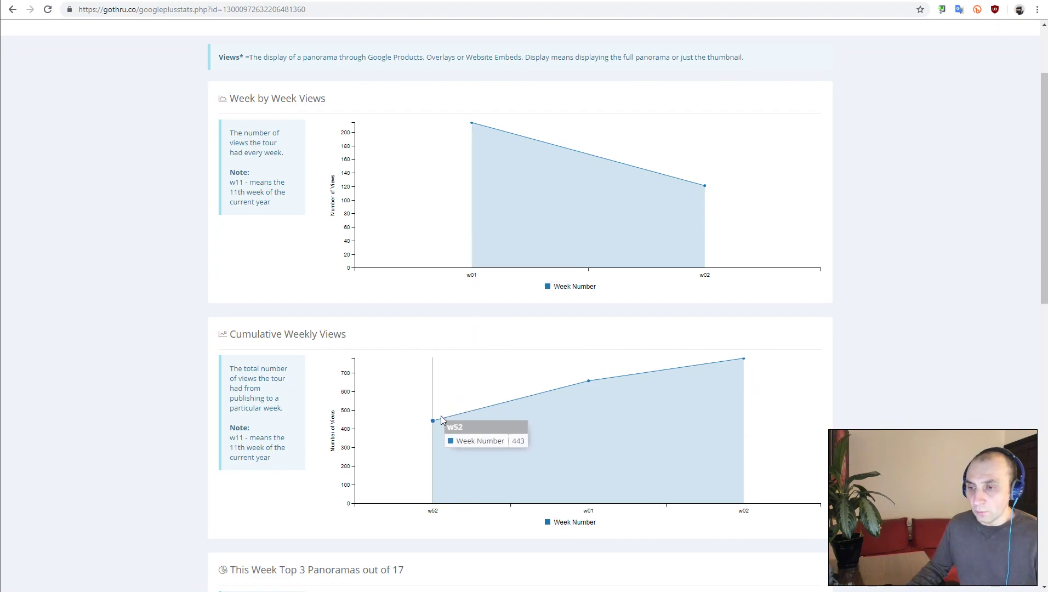
mouse_move(575, 408)
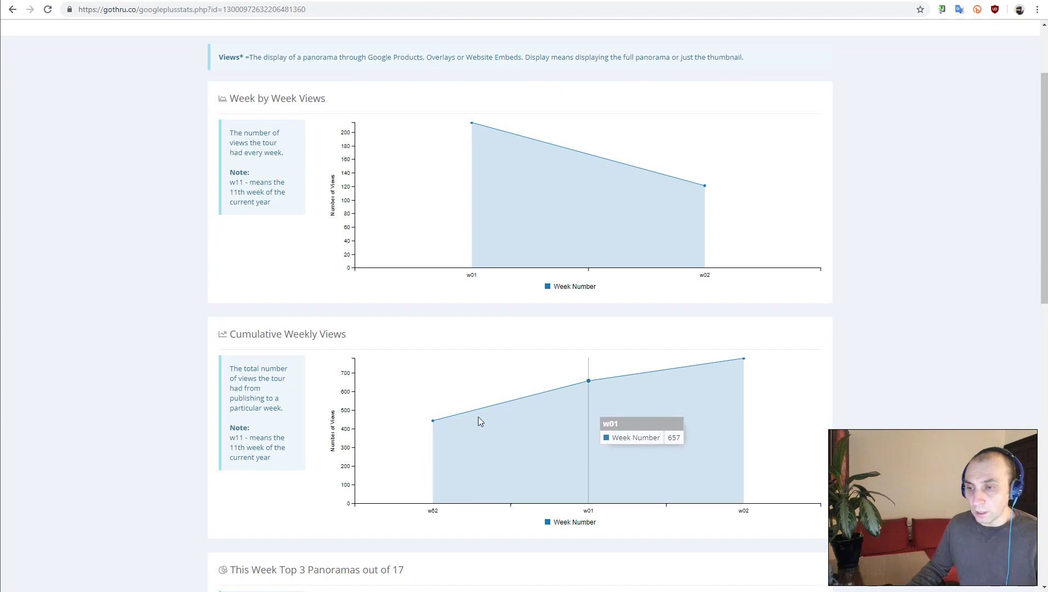
mouse_move(461, 183)
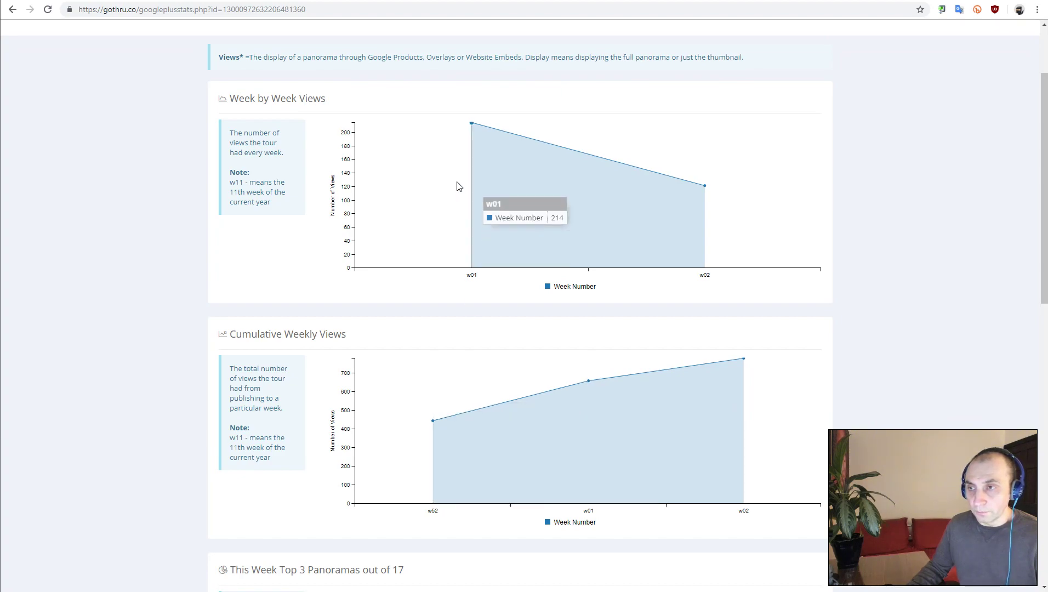
scroll(469, 154, "up", 1)
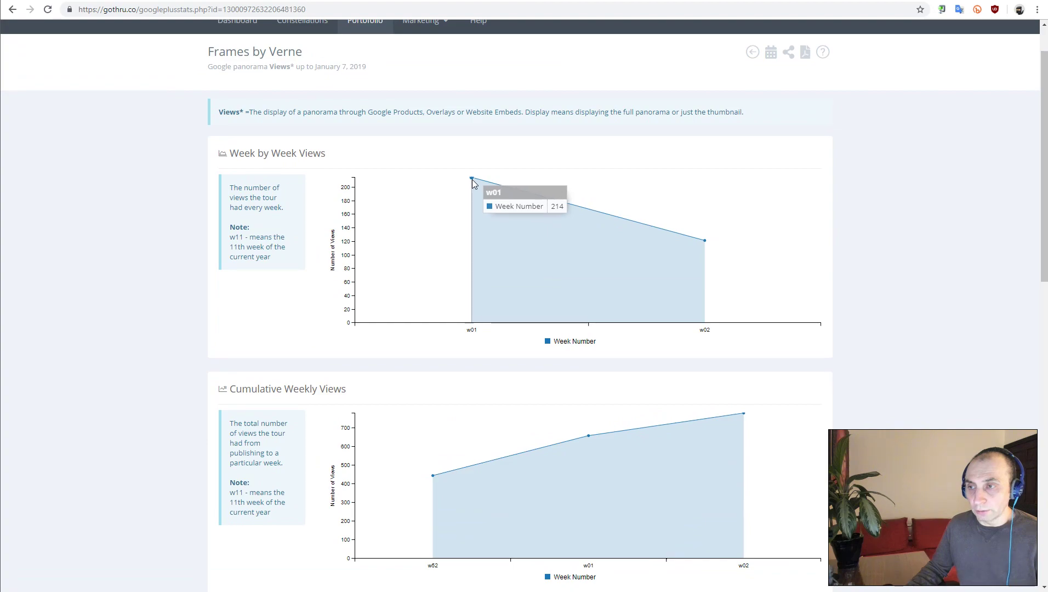
scroll(544, 241, "down", 1)
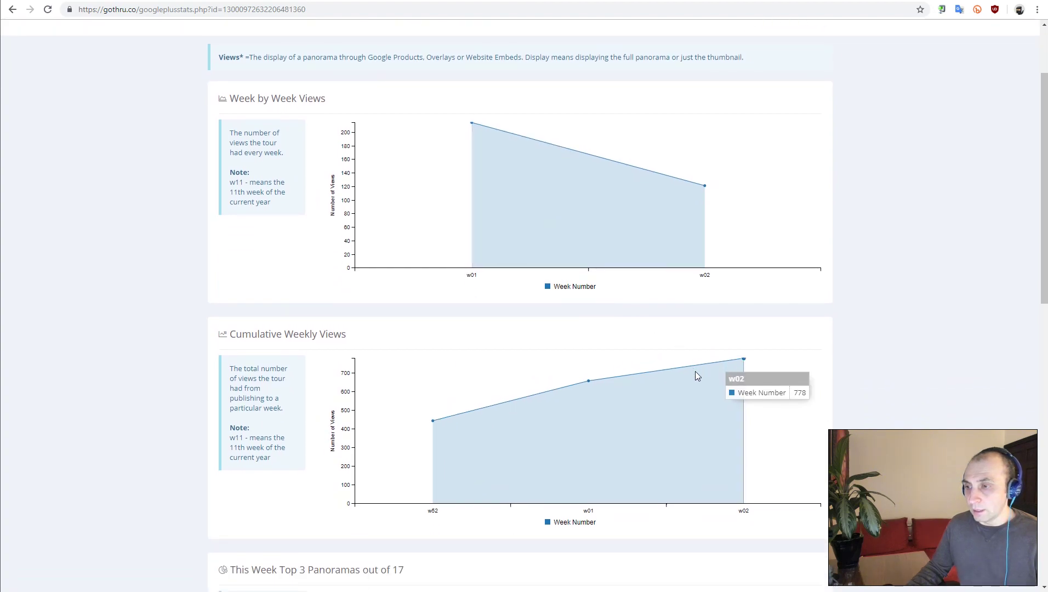
mouse_move(701, 237)
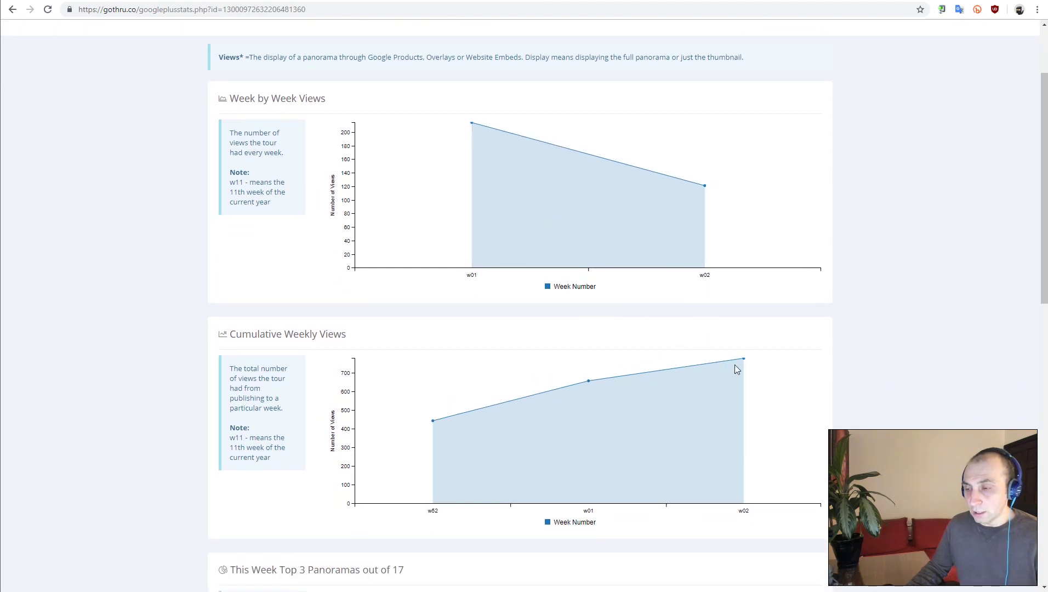
mouse_move(737, 363)
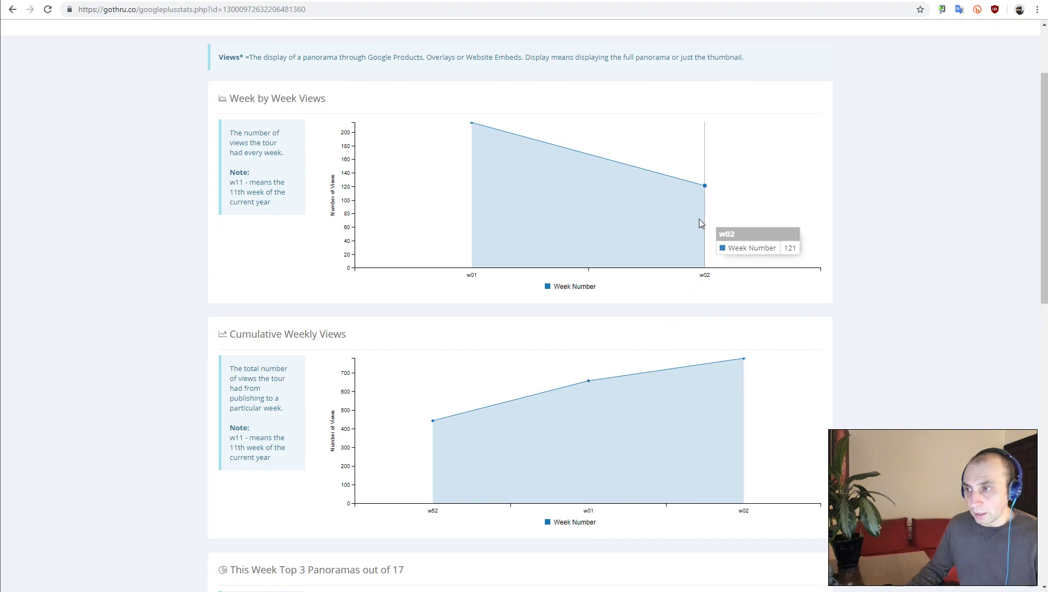
scroll(696, 213, "up", 1)
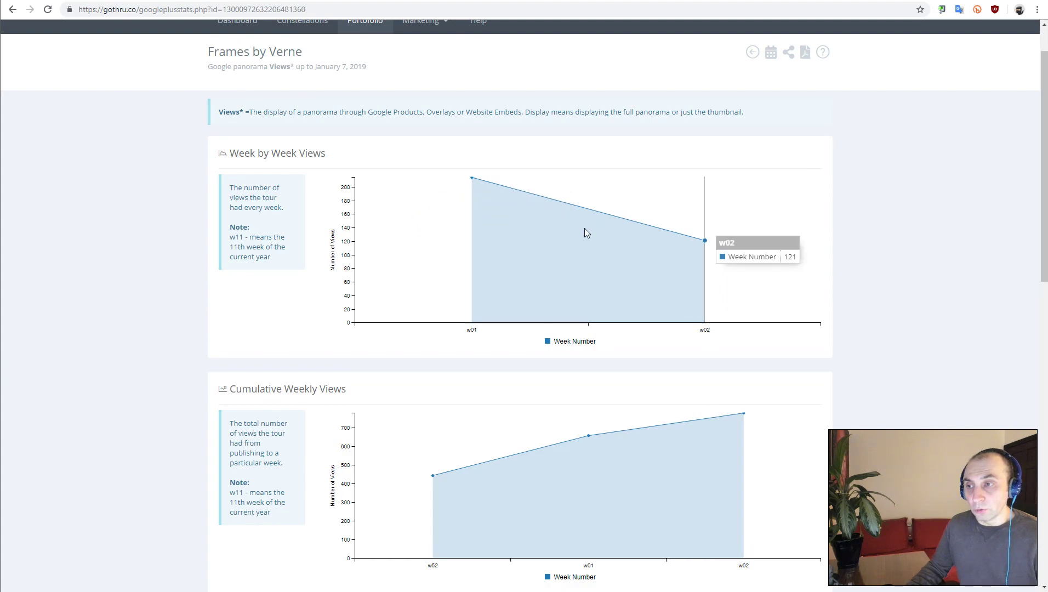
mouse_move(651, 239)
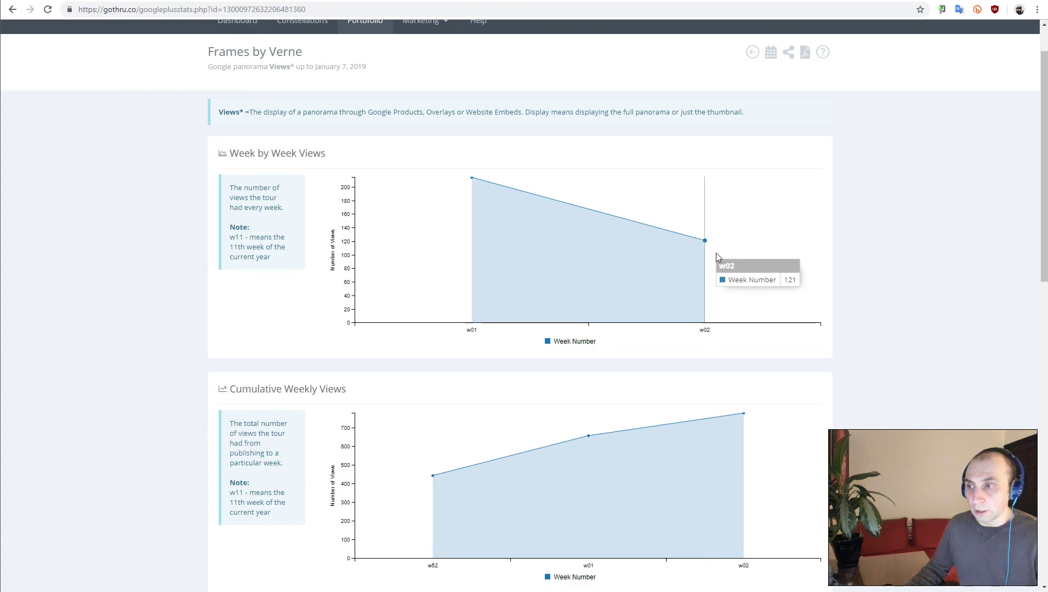
scroll(697, 257, "down", 5)
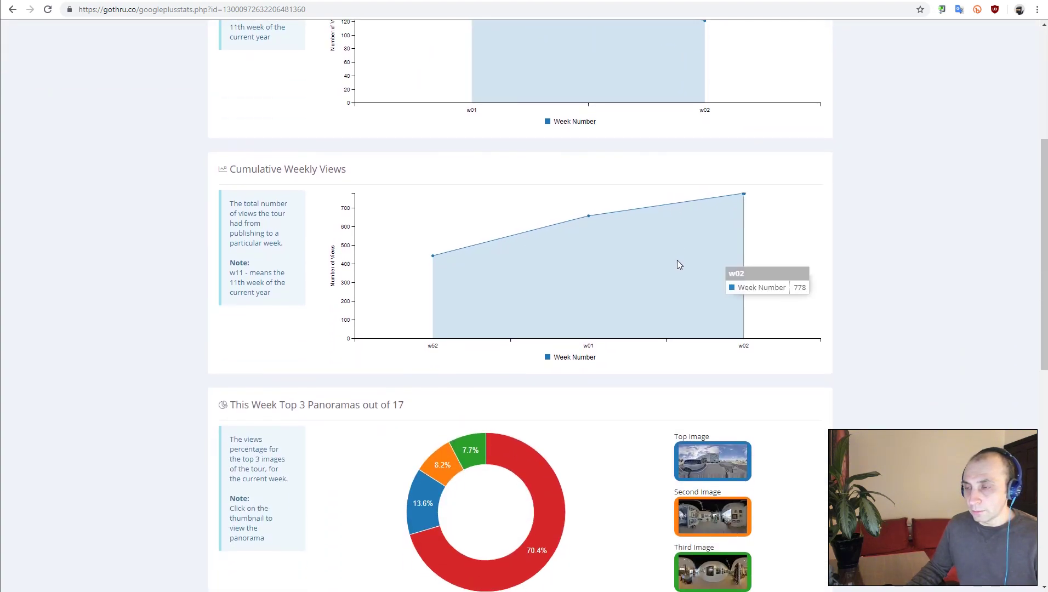
scroll(678, 262, "down", 3)
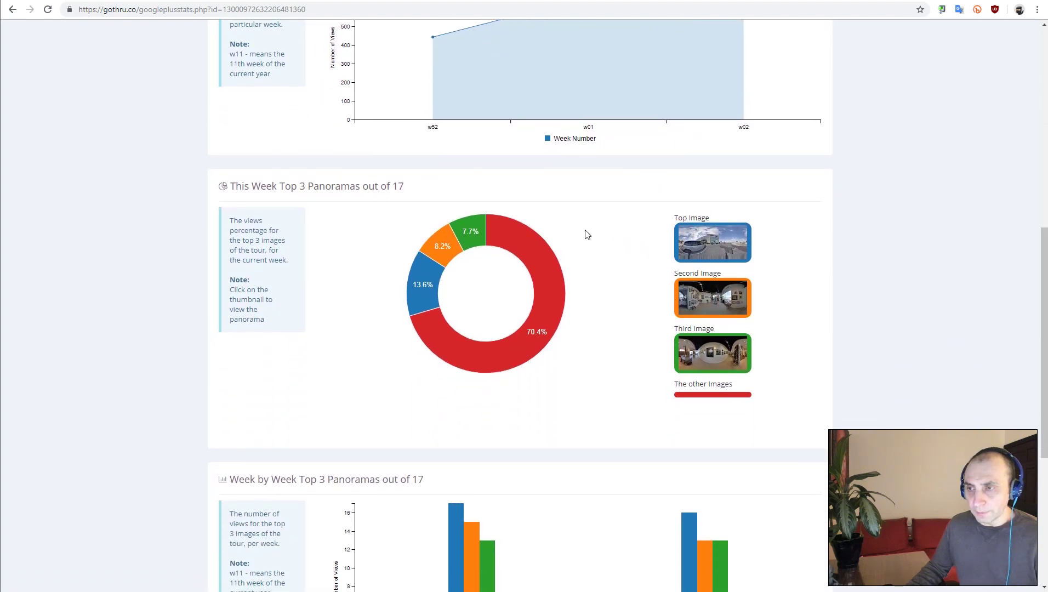
scroll(343, 287, "down", 1)
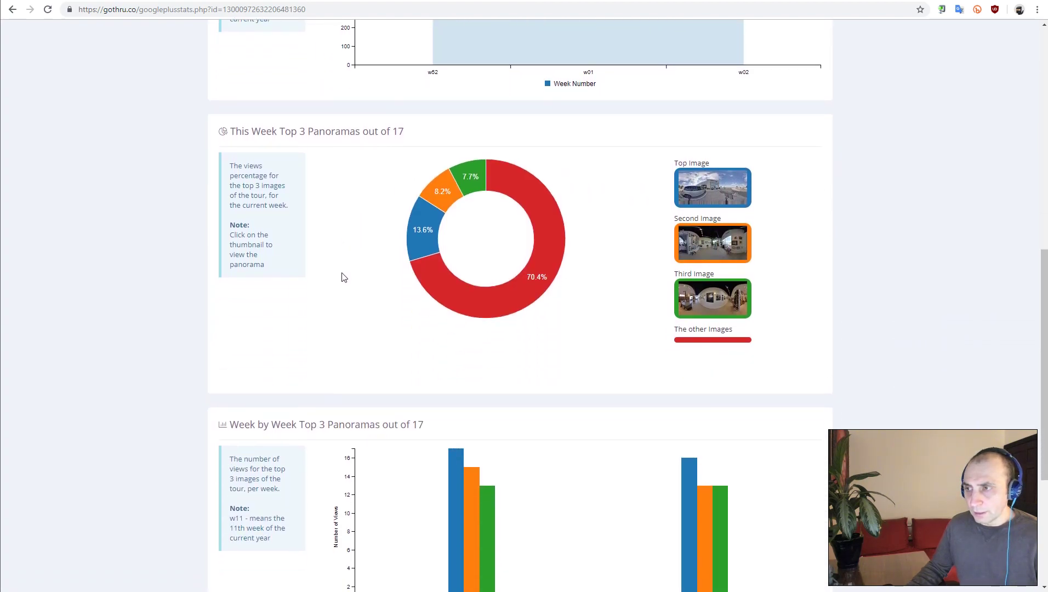
scroll(342, 276, "down", 1)
scroll(345, 274, "up", 1)
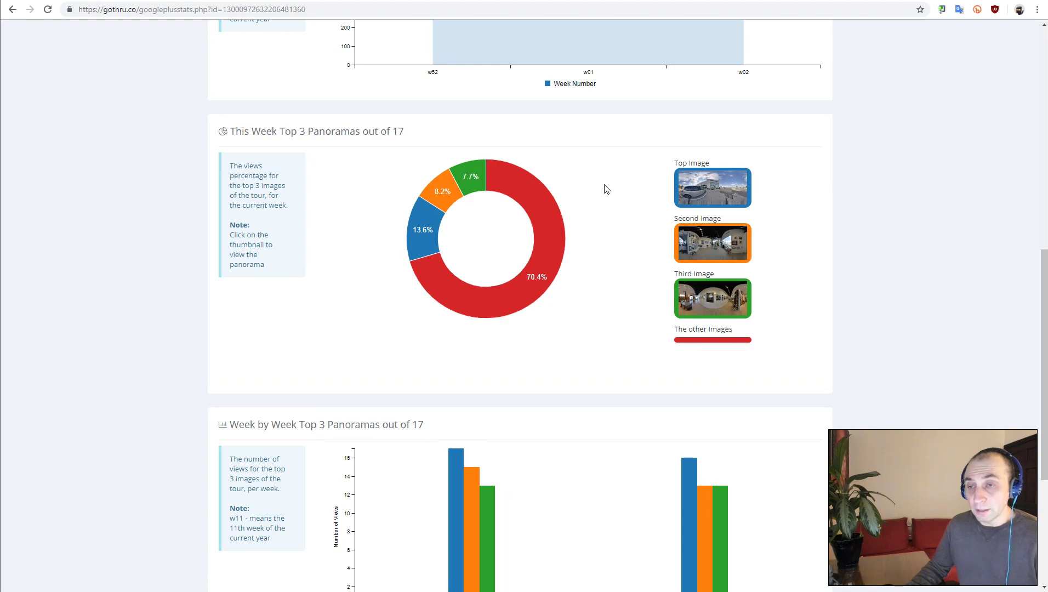
scroll(606, 189, "up", 1)
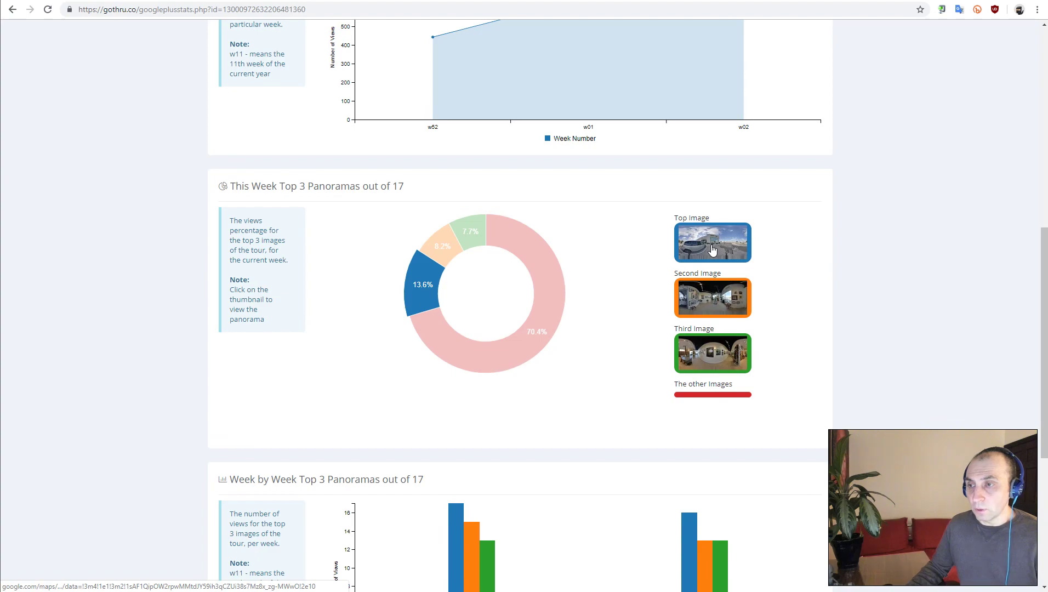
mouse_move(432, 290)
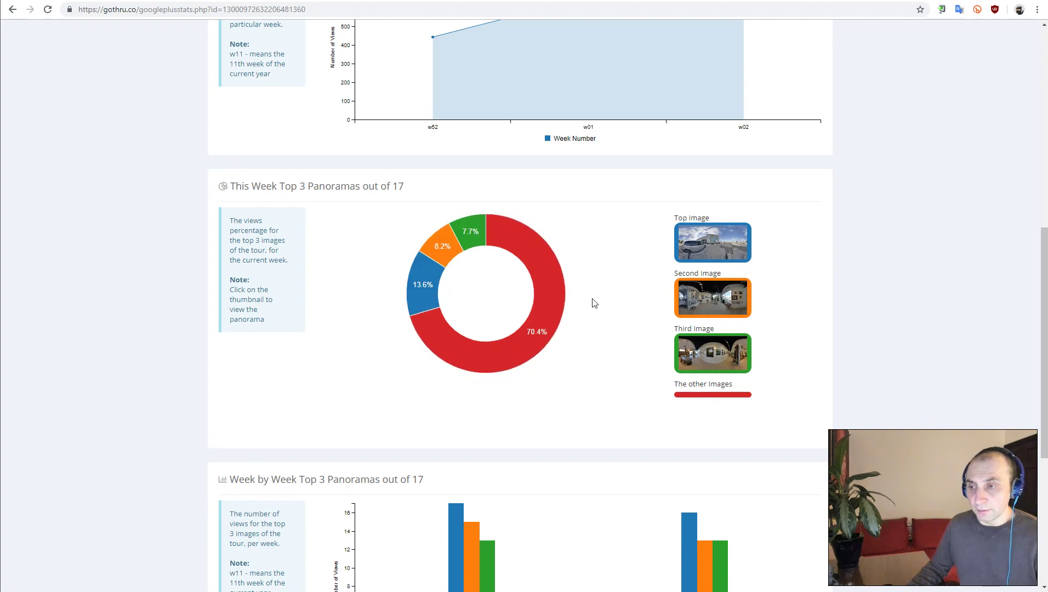
scroll(425, 328, "up", 2)
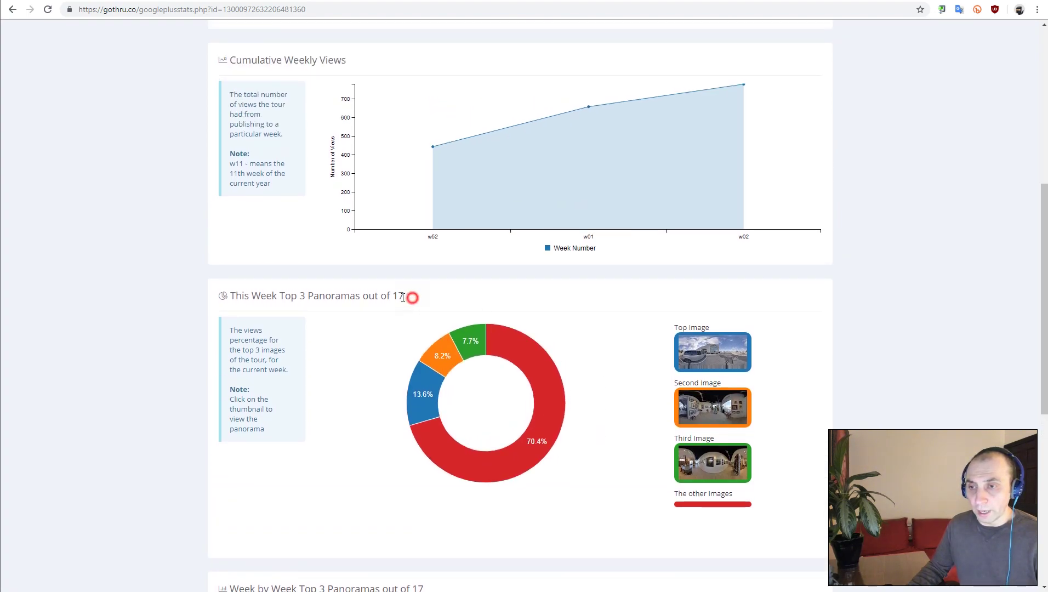
scroll(429, 296, "down", 1)
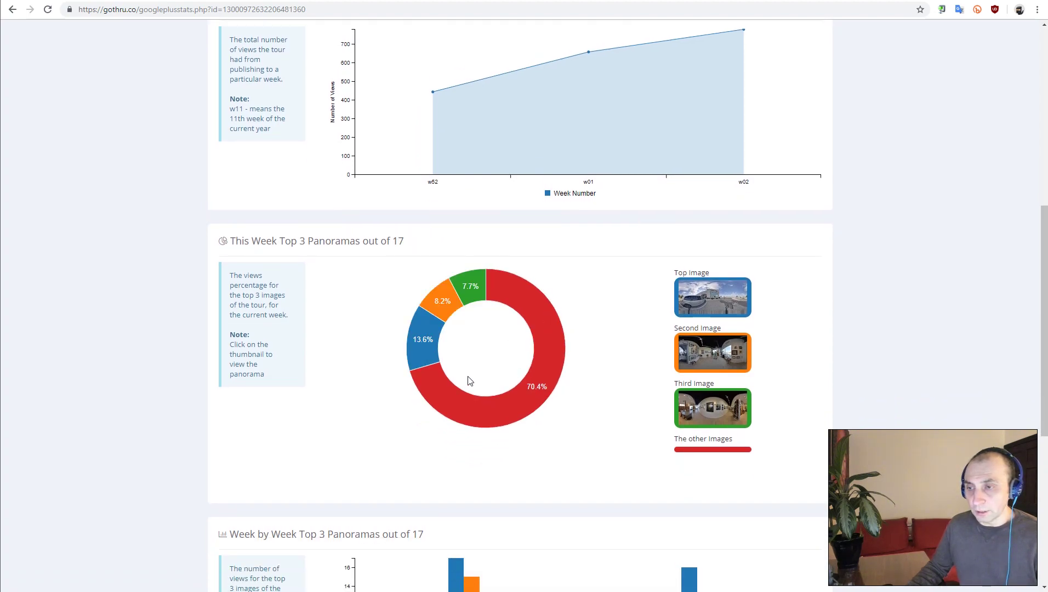
scroll(605, 326, "down", 2)
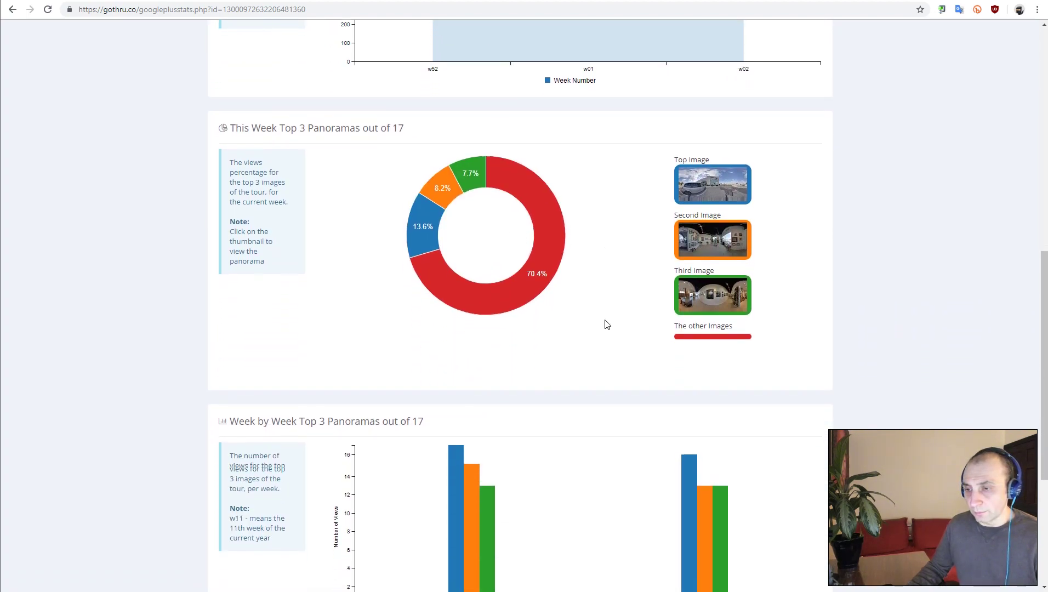
scroll(605, 325, "down", 2)
mouse_move(474, 292)
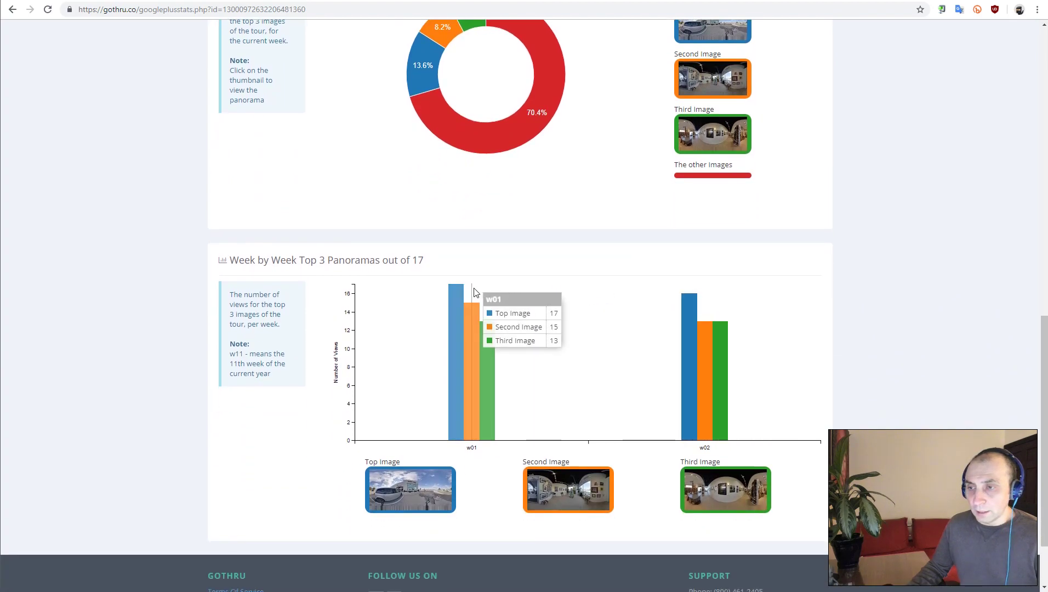
scroll(590, 185, "up", 1)
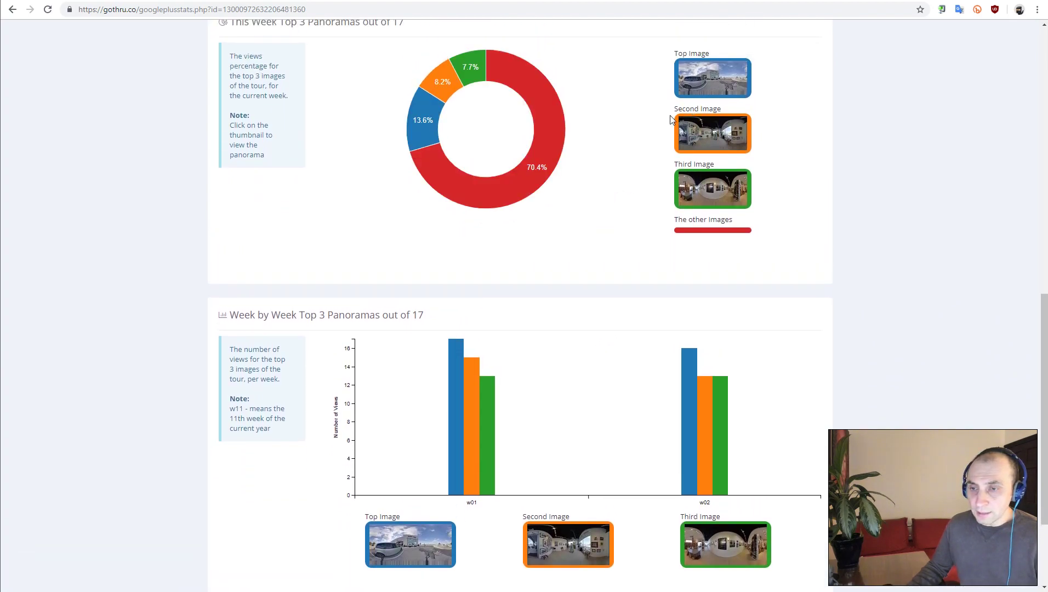
scroll(570, 195, "down", 1)
scroll(415, 254, "up", 10)
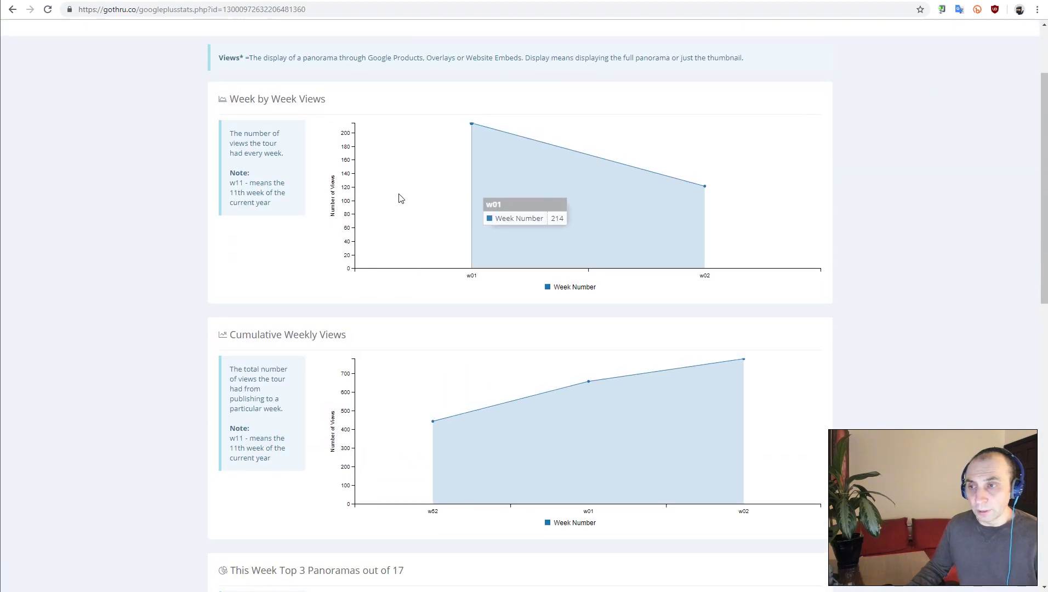
scroll(422, 225, "up", 1)
scroll(433, 257, "down", 12)
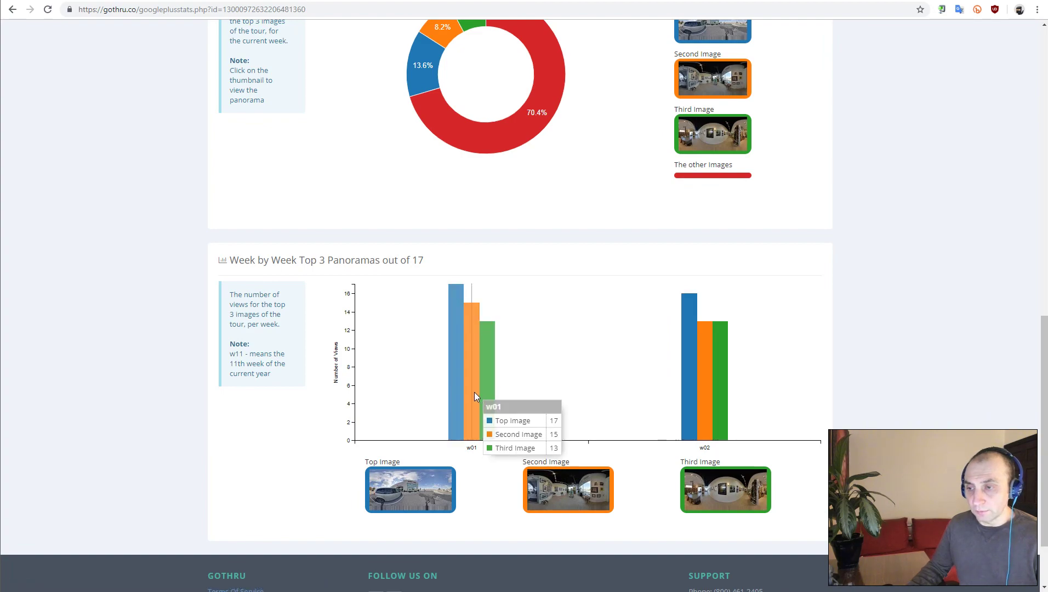
mouse_move(496, 392)
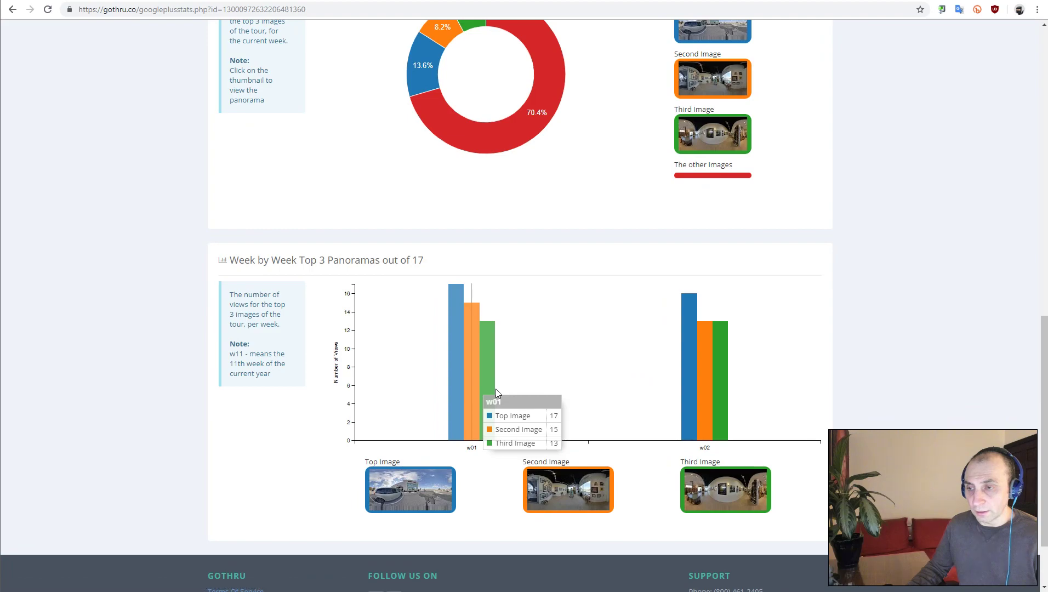
scroll(439, 362, "up", 7)
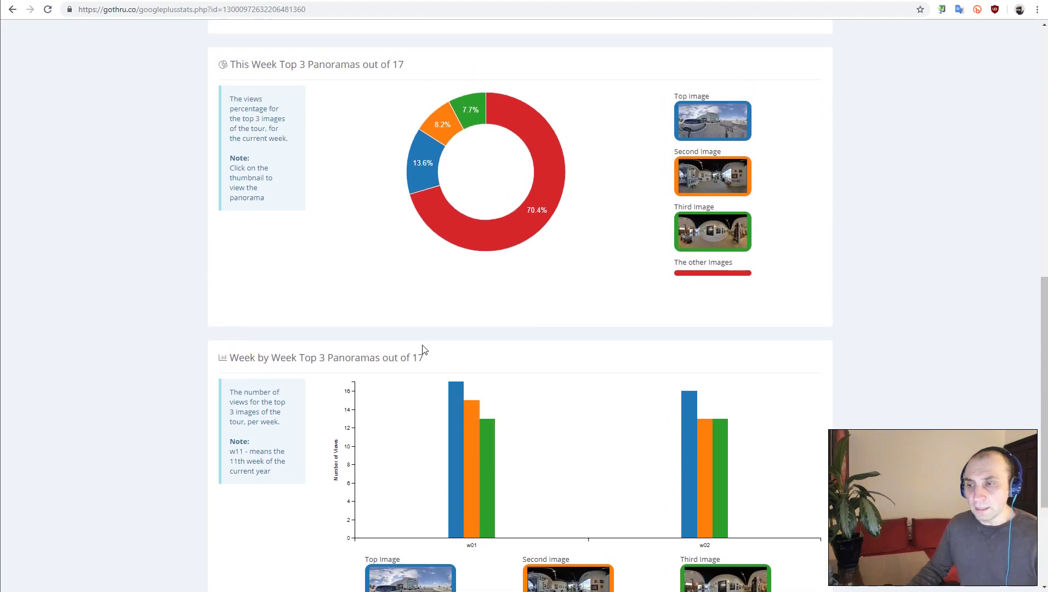
Return to the top of the Frames by Verne stats and open its shareable public stats page
scroll(425, 290, "up", 5)
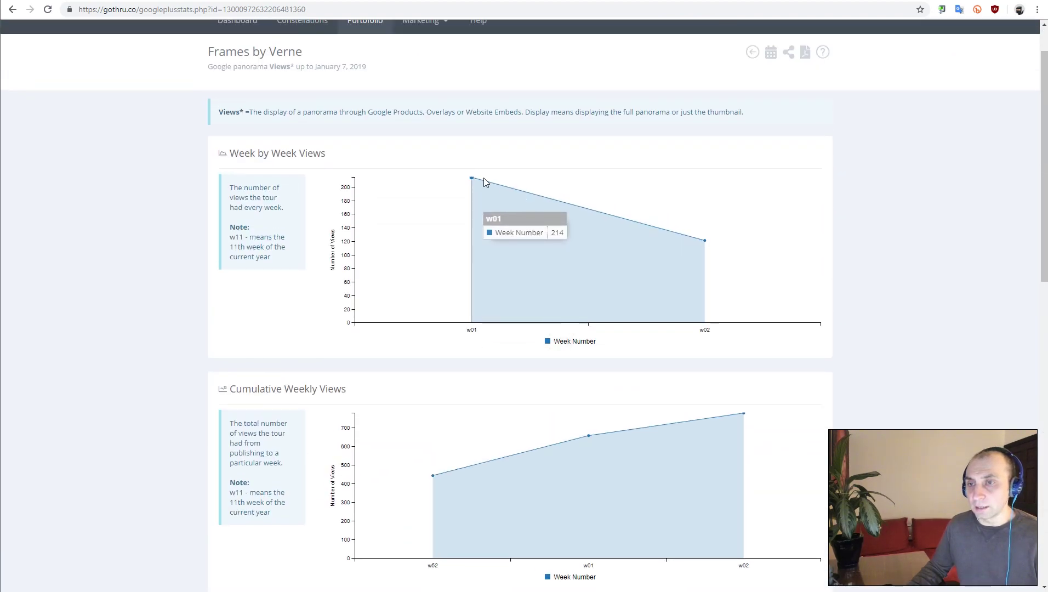
scroll(549, 185, "up", 1)
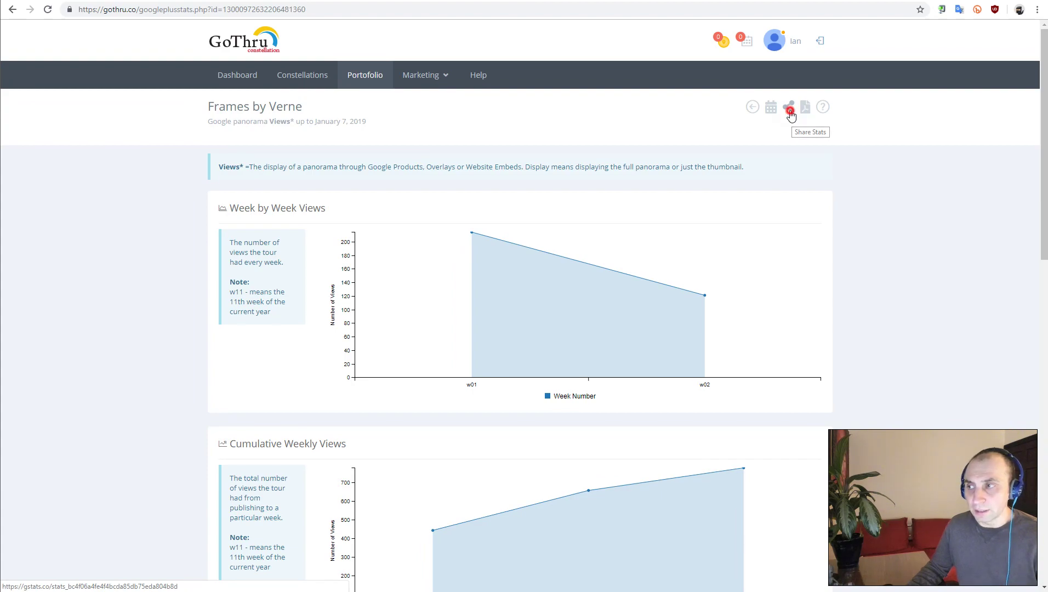
left_click(789, 111)
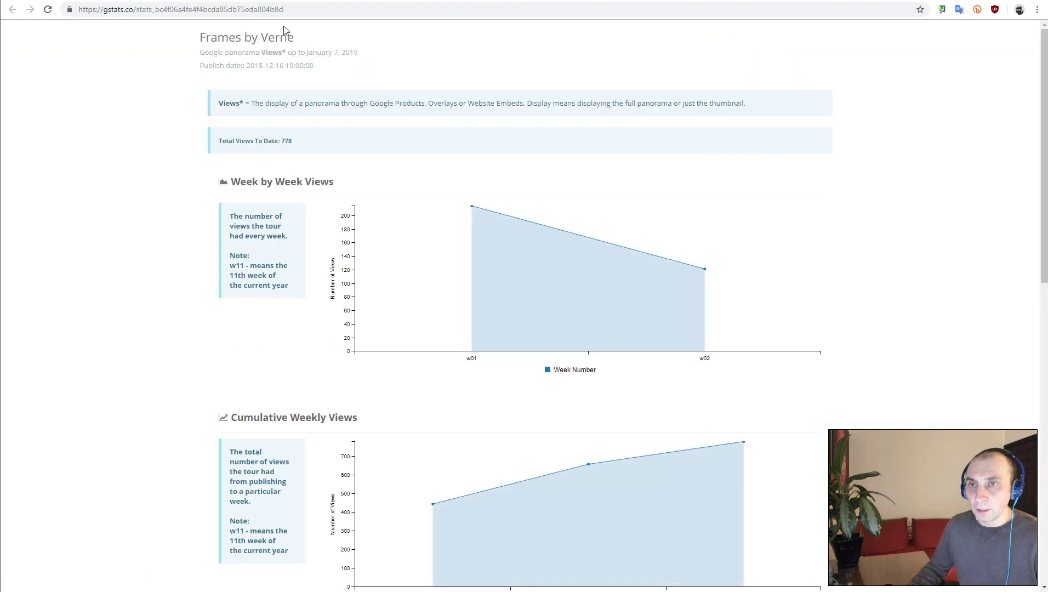
left_click(289, 11)
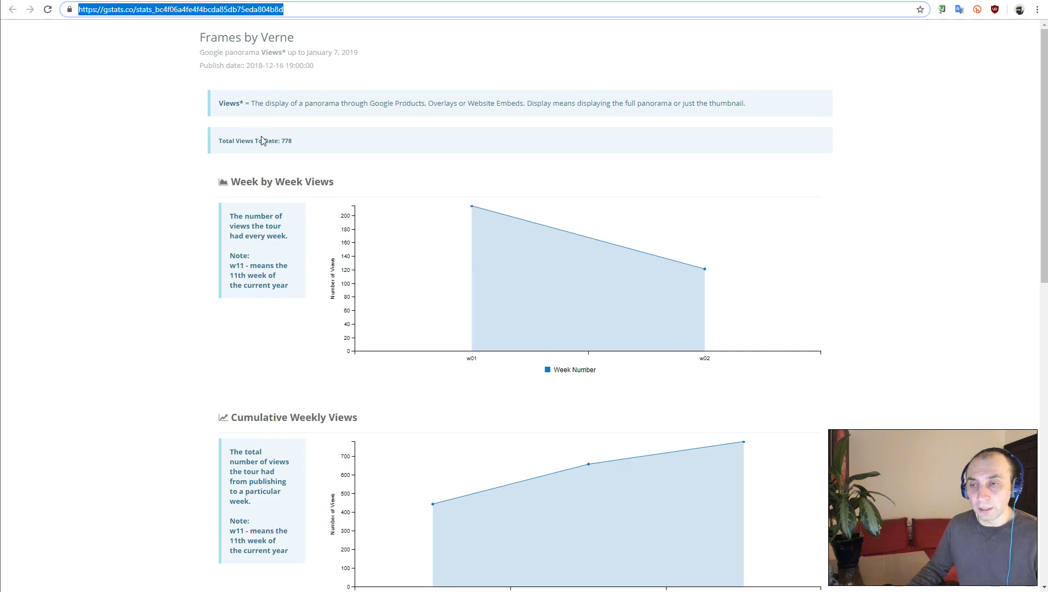
scroll(391, 187, "down", 1)
scroll(261, 80, "up", 1)
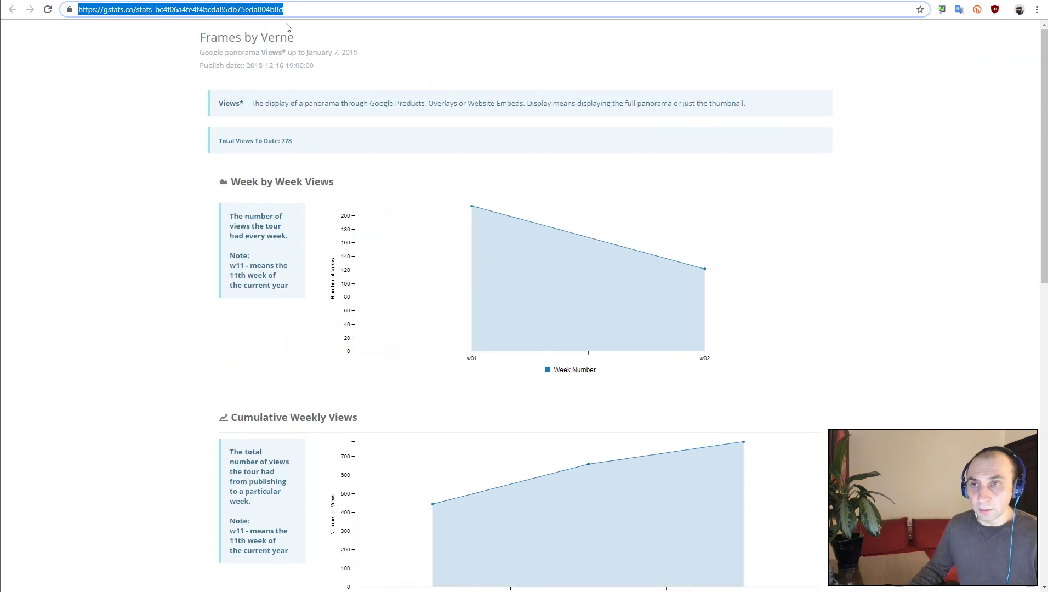
left_click(292, 11)
left_click_drag(293, 11, 104, 11)
left_click(136, 66)
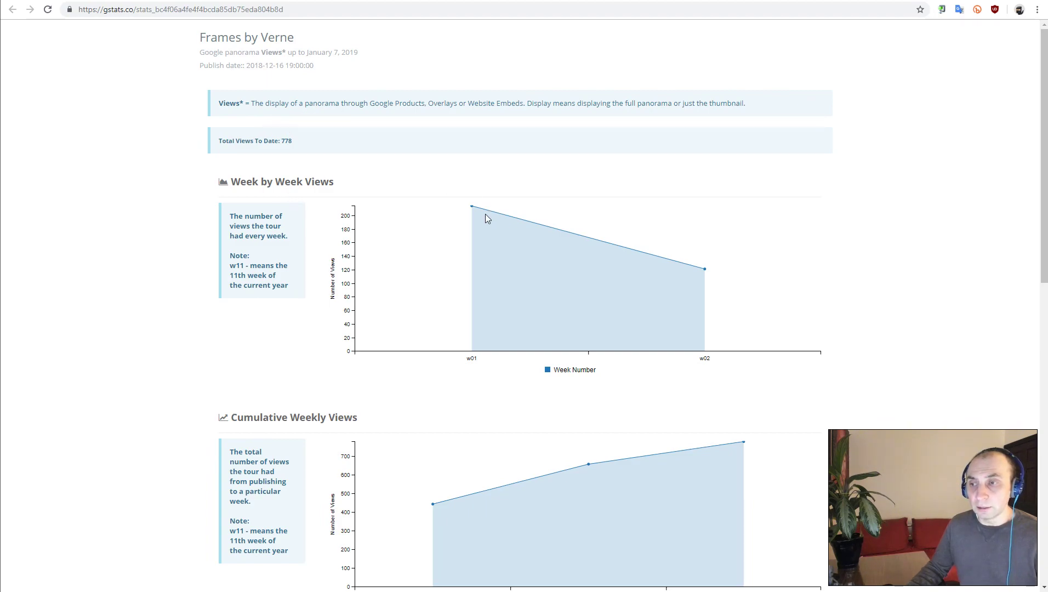
mouse_move(599, 259)
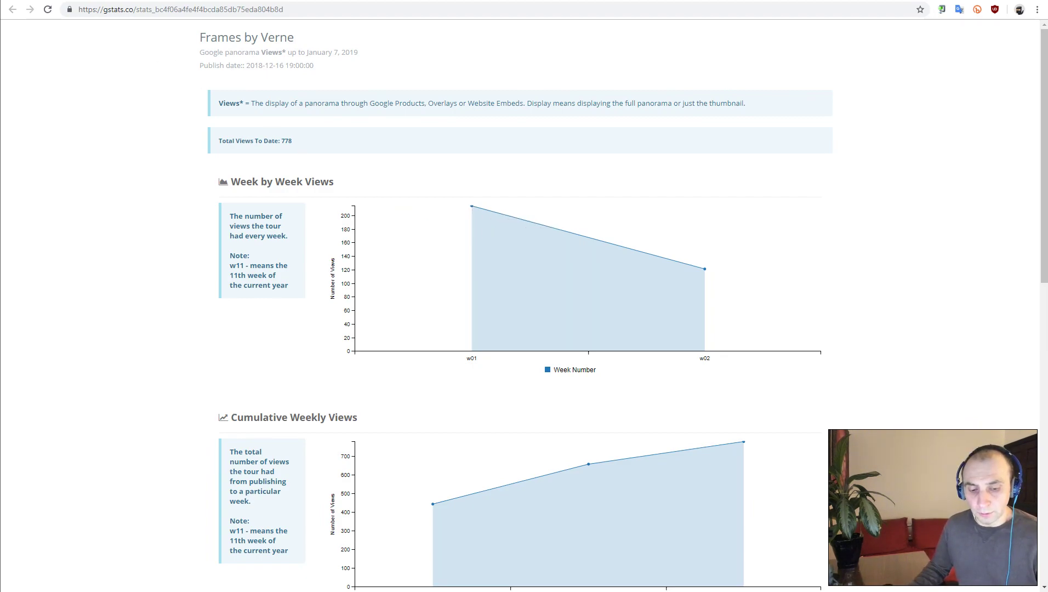
key("ctrl+t")
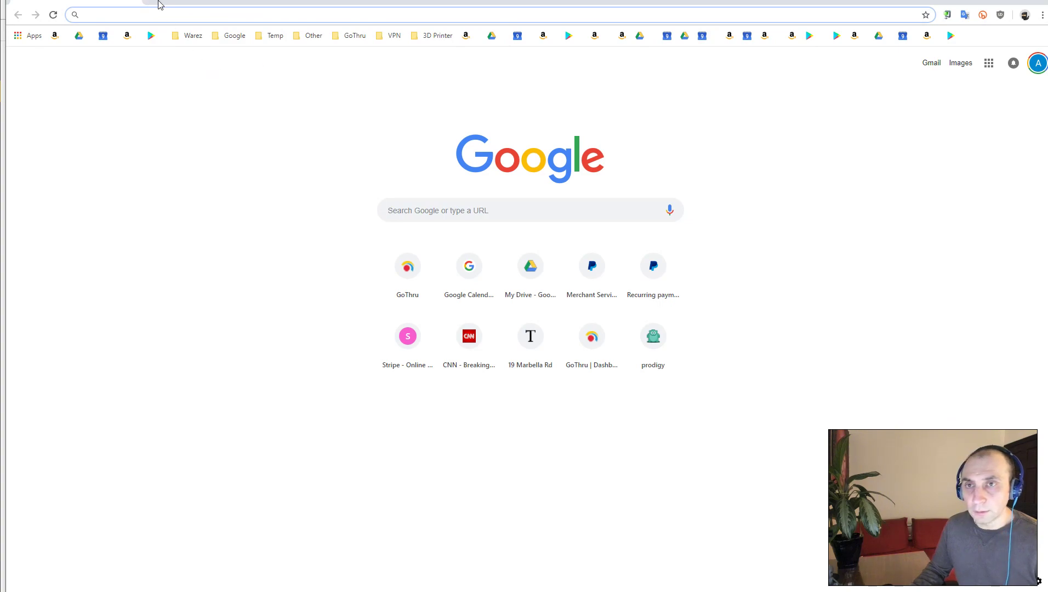
left_click_drag(158, 4, 280, 172)
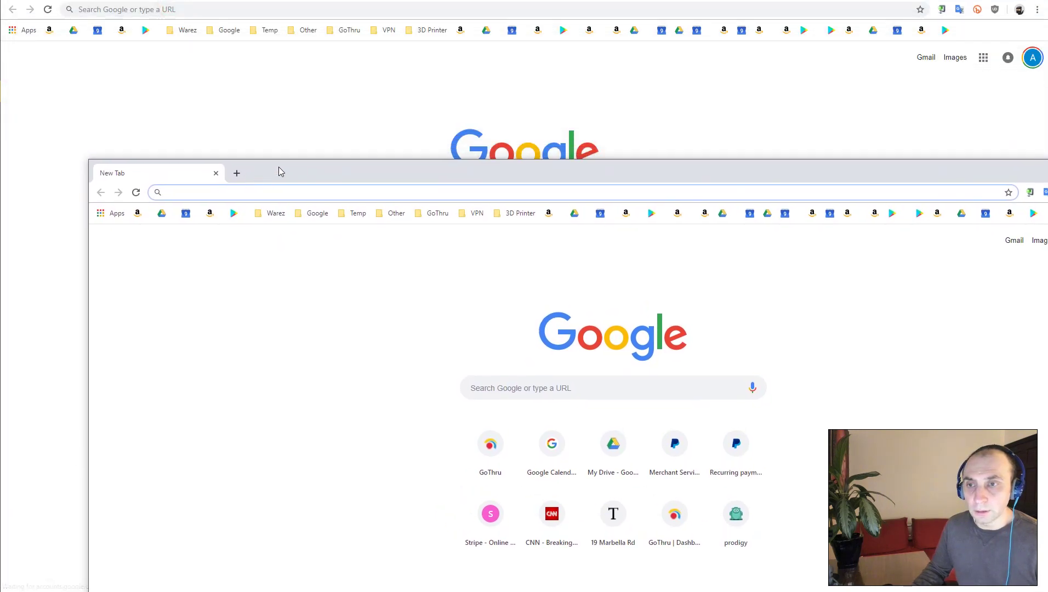
left_click_drag(888, 156, 919, 164)
left_click(884, 164)
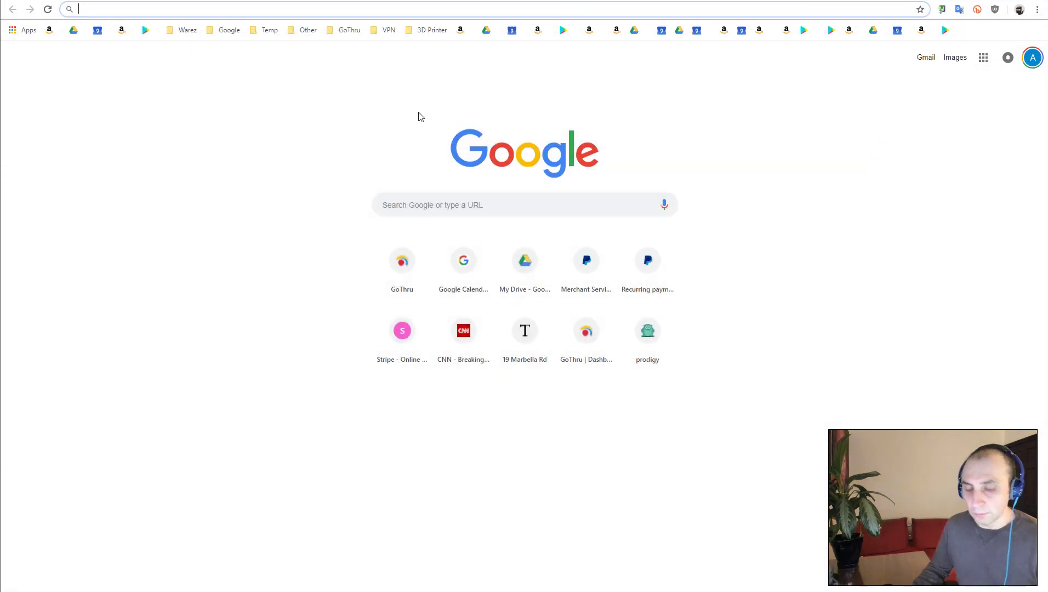
key("ctrl+Tab")
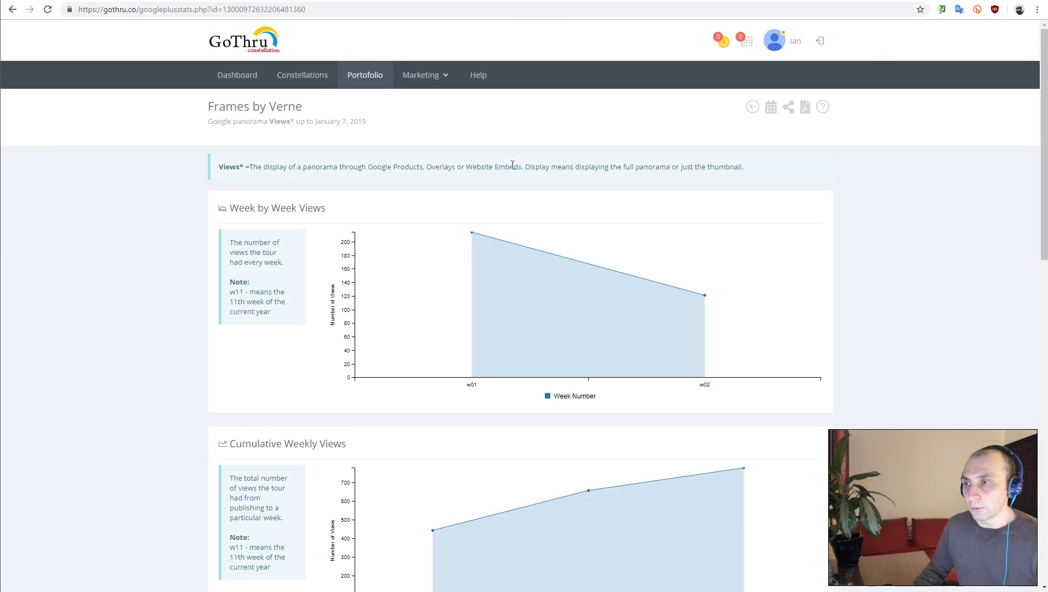
left_click(510, 163)
Export the Frames by Verne stats as a 4-page PDF, review the preview, then close it
scroll(509, 164, "down", 1)
scroll(510, 164, "up", 1)
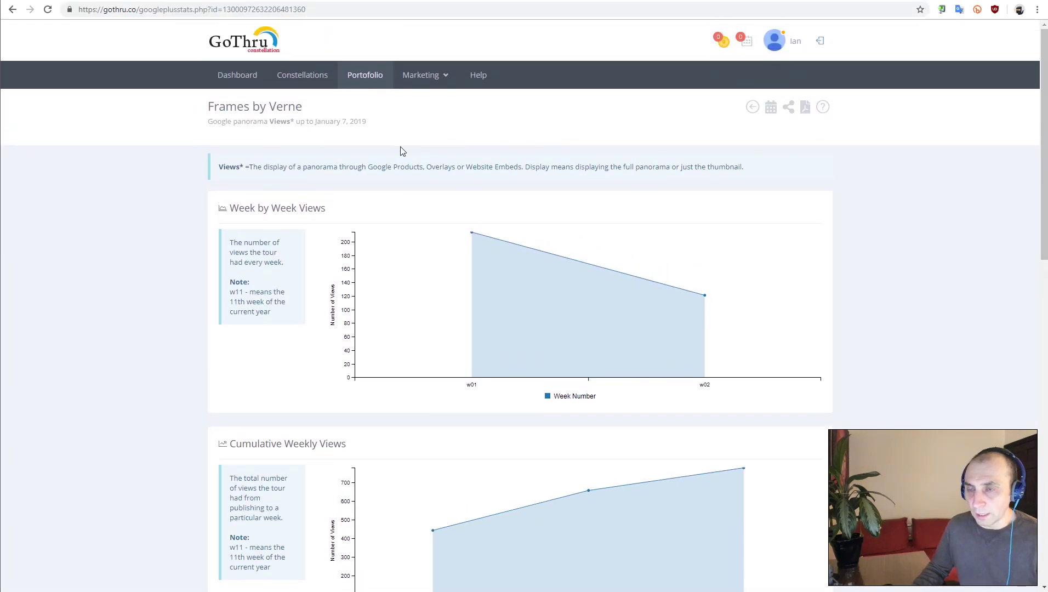
left_click(804, 109)
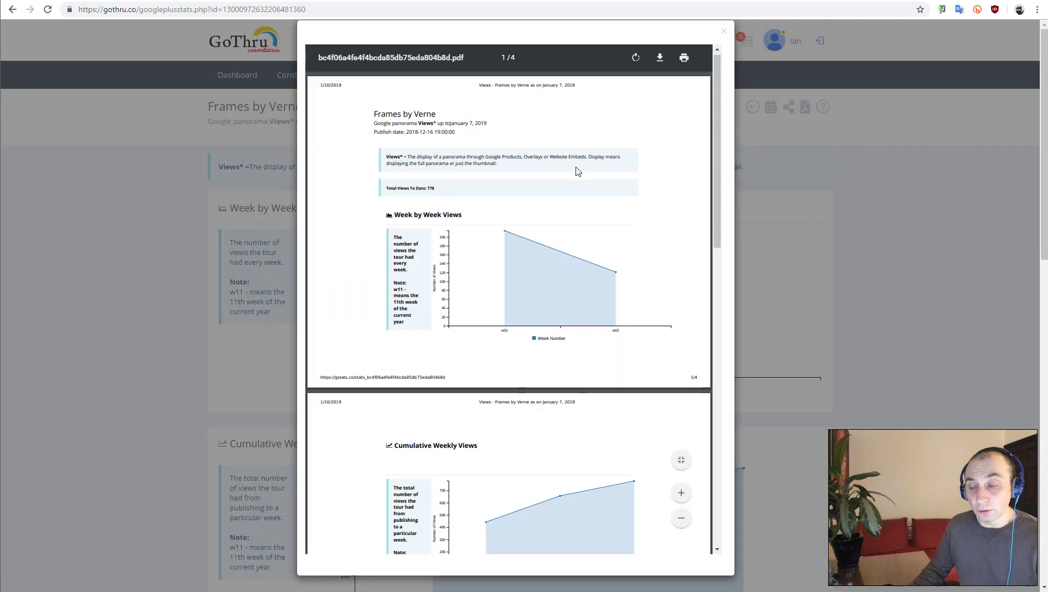
scroll(575, 171, "down", 3)
scroll(576, 171, "up", 3)
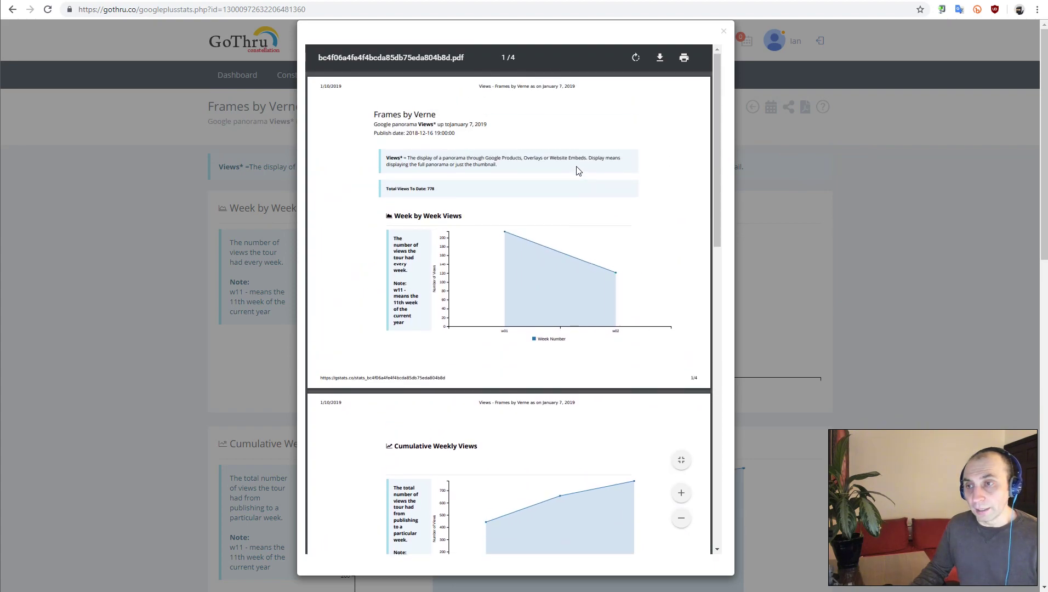
left_click(724, 33)
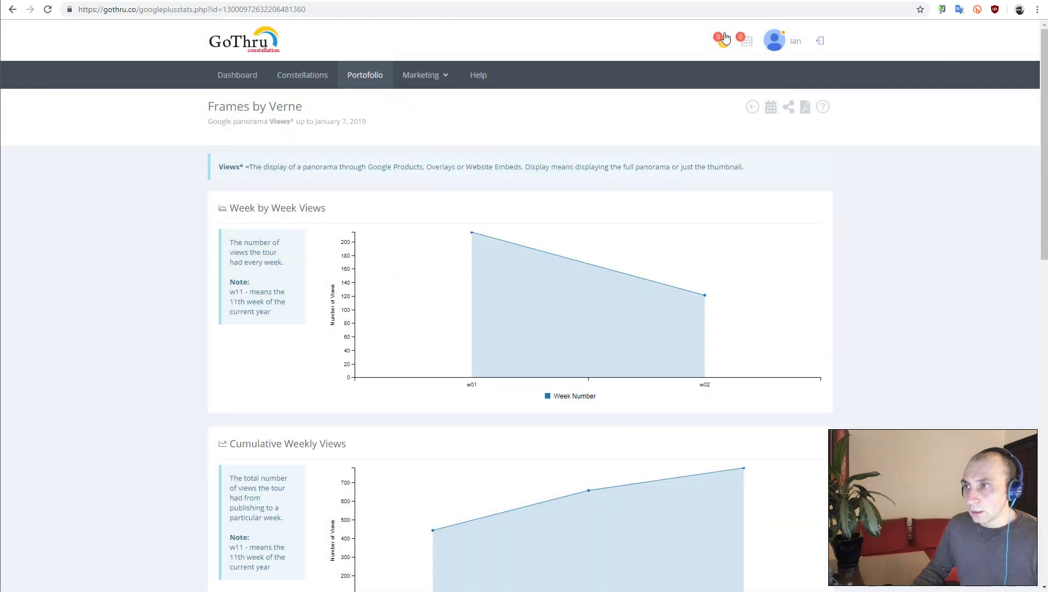
In the Portfolio, go to the page of older tours and open Surplus Furniture & Mattress Warehouse's stats
left_click(372, 80)
scroll(515, 210, "down", 9)
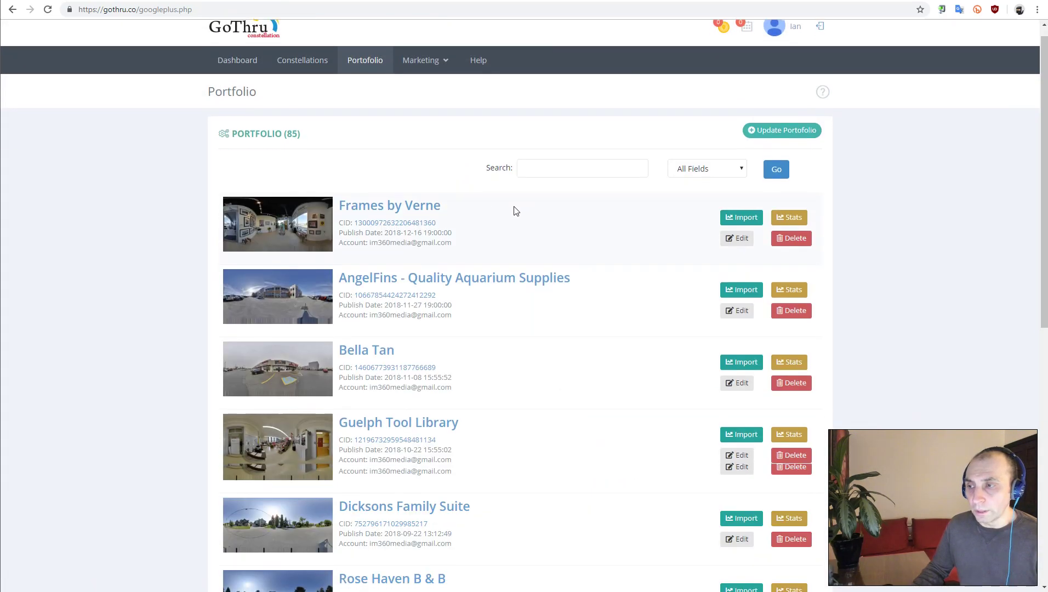
left_click(753, 432)
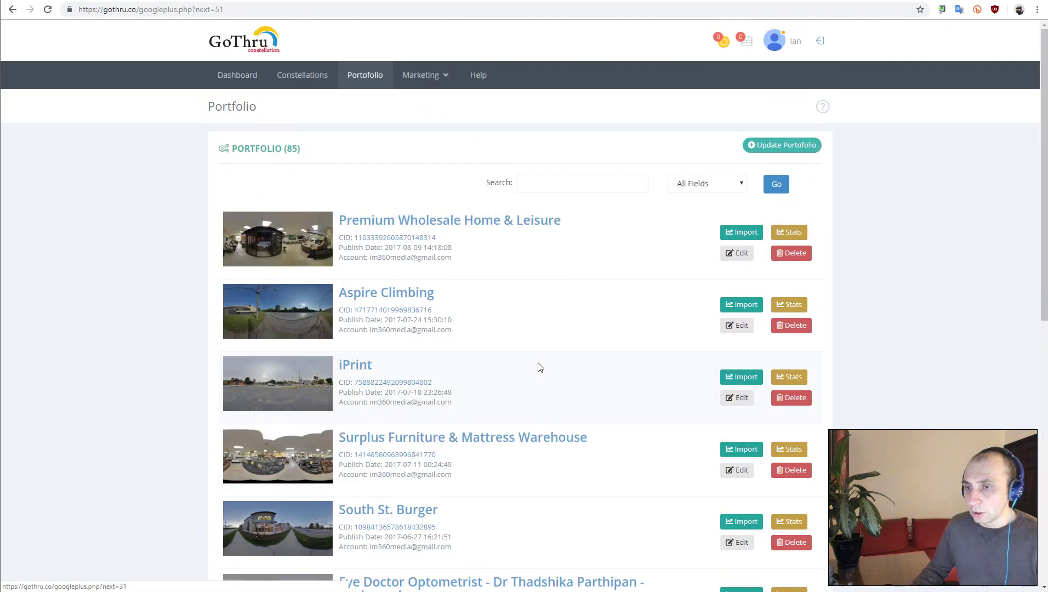
scroll(514, 351, "down", 2)
scroll(515, 351, "down", 1)
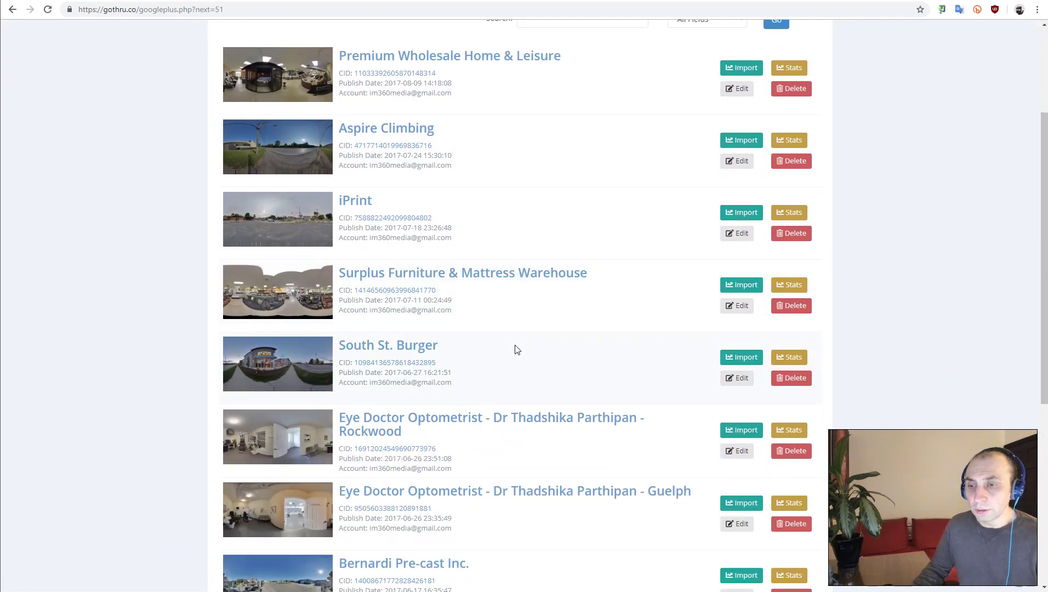
scroll(514, 349, "down", 1)
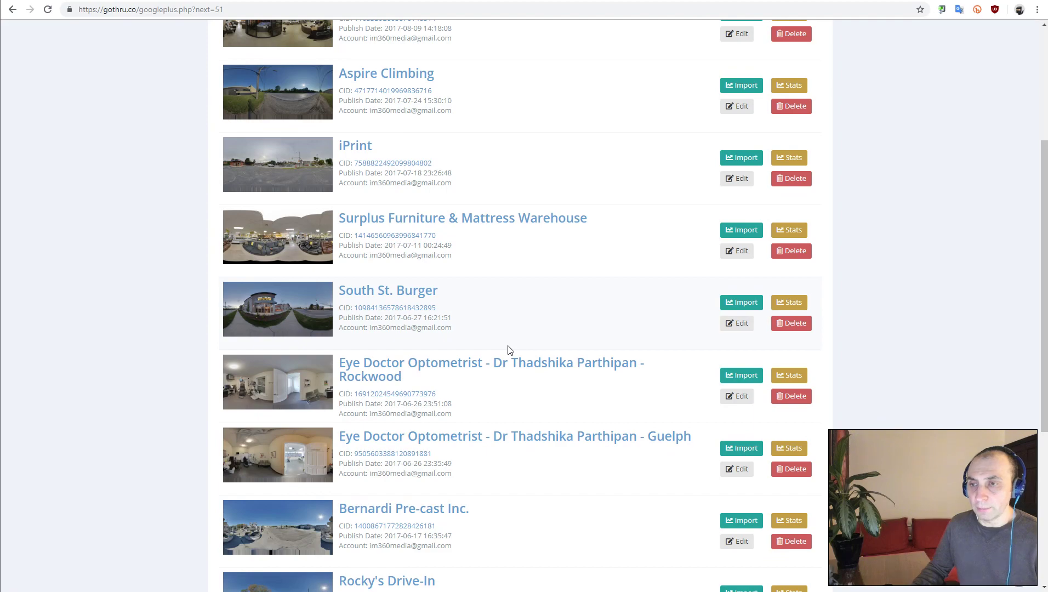
left_click(787, 230)
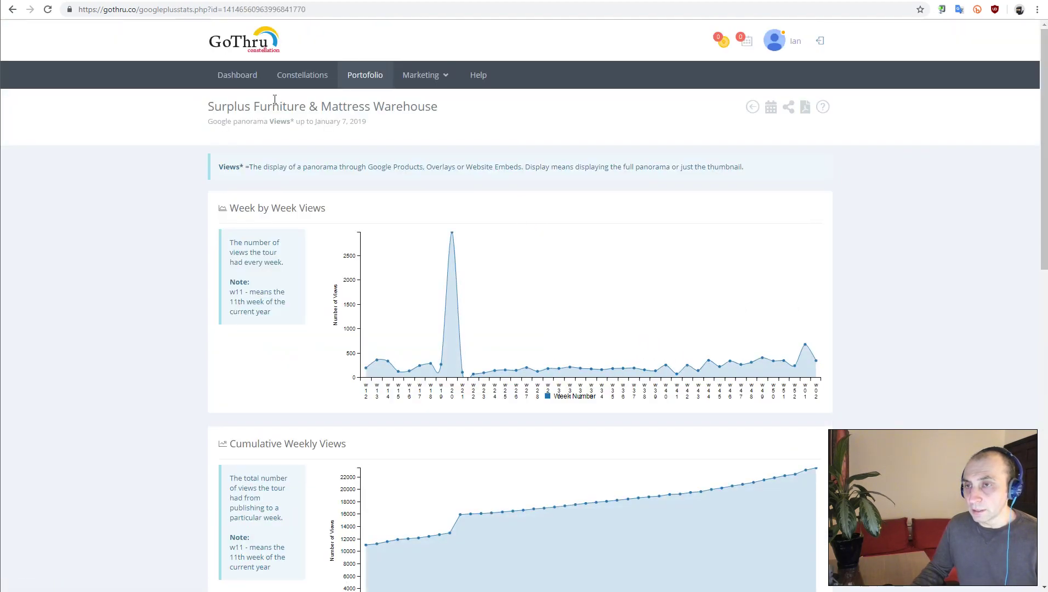
Back in the portfolio list, open the stats for the Rockwood eye doctor tour
left_click(13, 18)
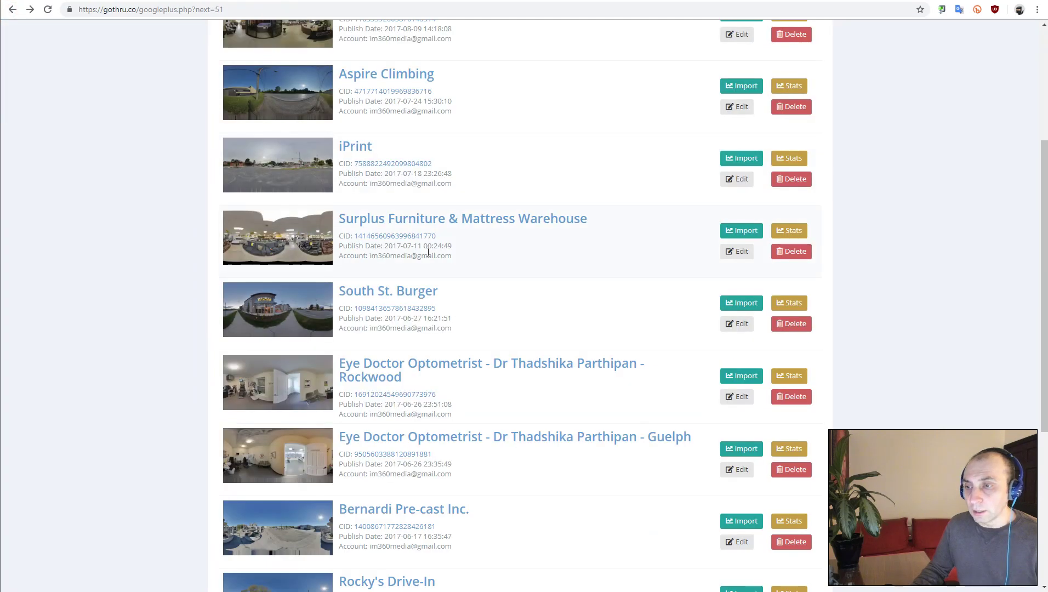
scroll(566, 262, "down", 1)
left_click(783, 323)
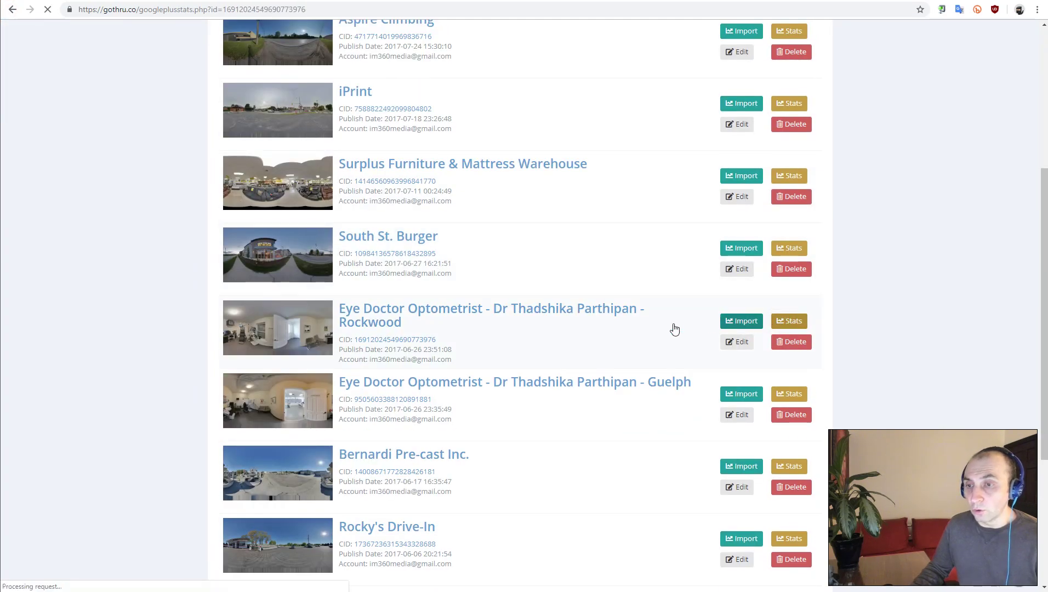
scroll(603, 313, "down", 2)
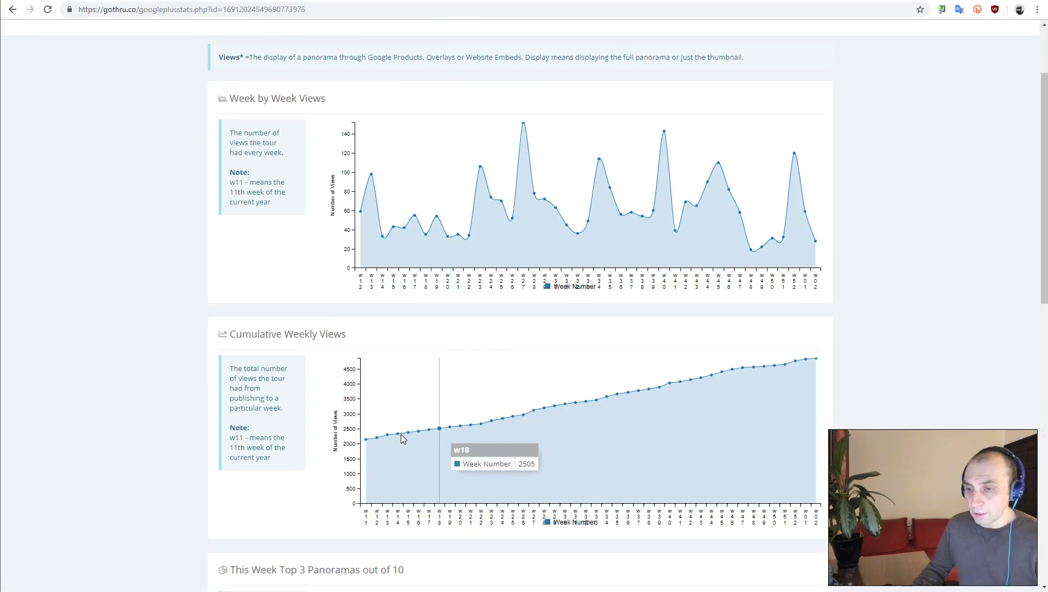
scroll(389, 422, "down", 1)
scroll(376, 397, "down", 1)
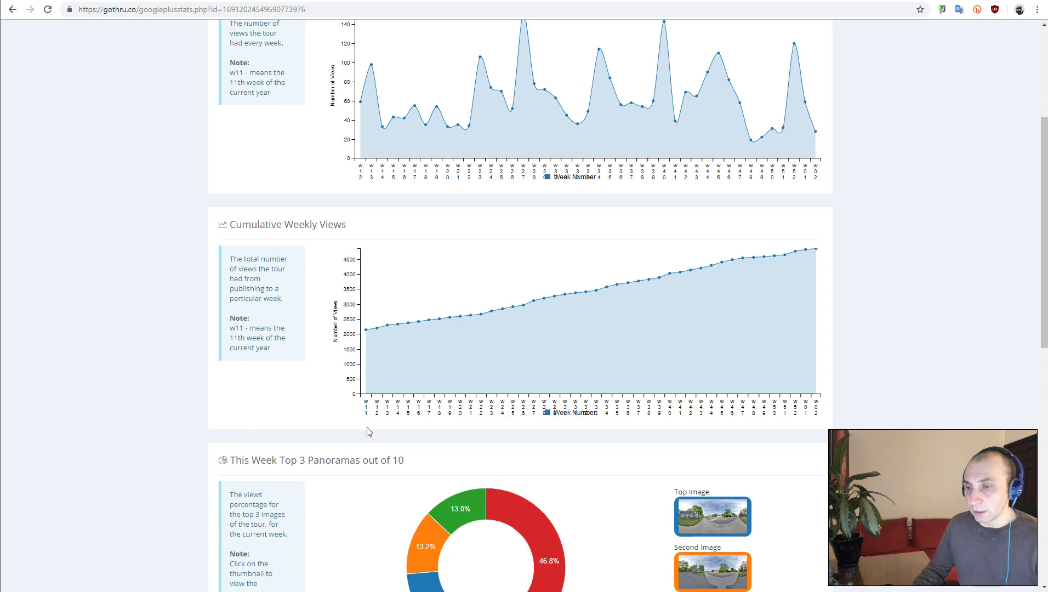
scroll(376, 371, "up", 1)
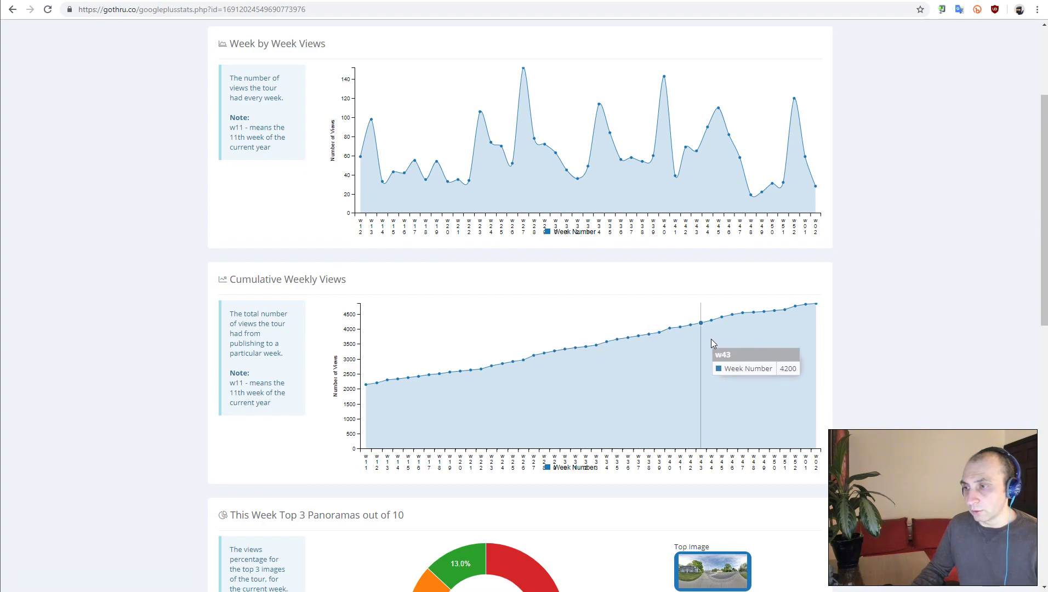
scroll(493, 258, "up", 1)
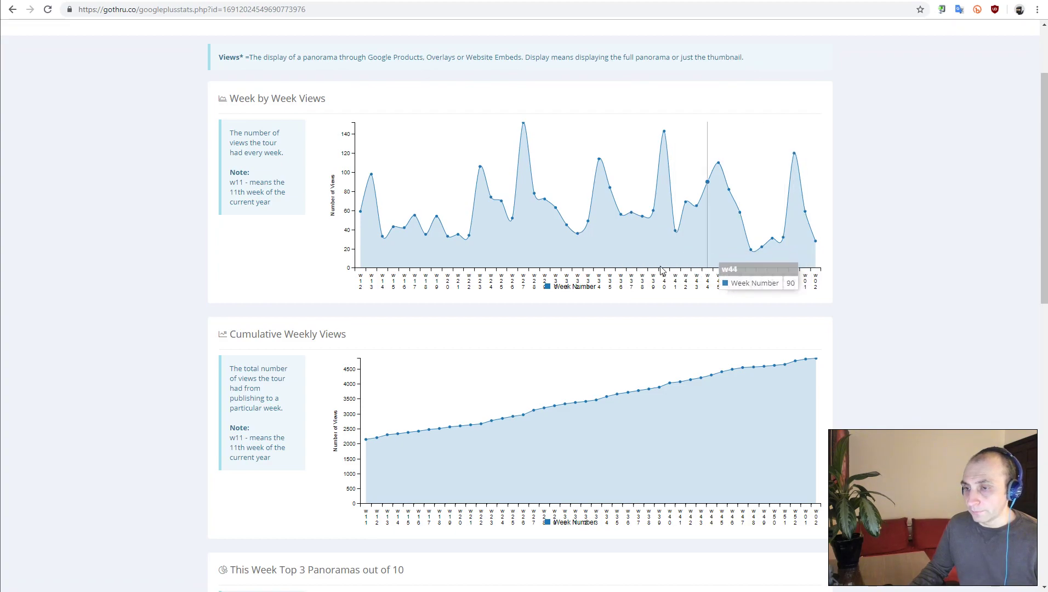
scroll(622, 269, "down", 6)
scroll(622, 277, "down", 4)
scroll(614, 296, "up", 9)
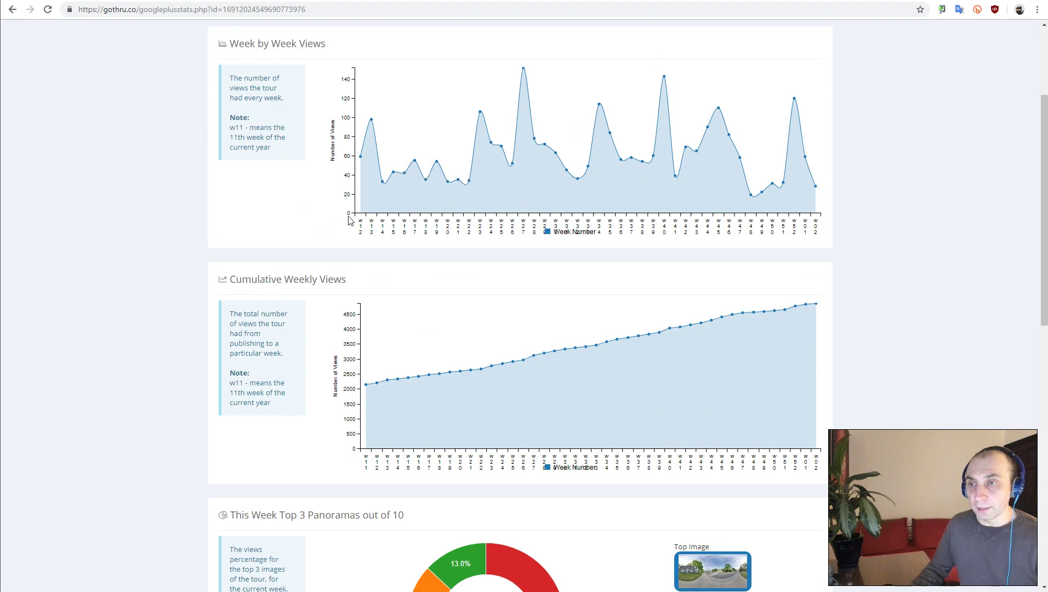
scroll(386, 268, "up", 1)
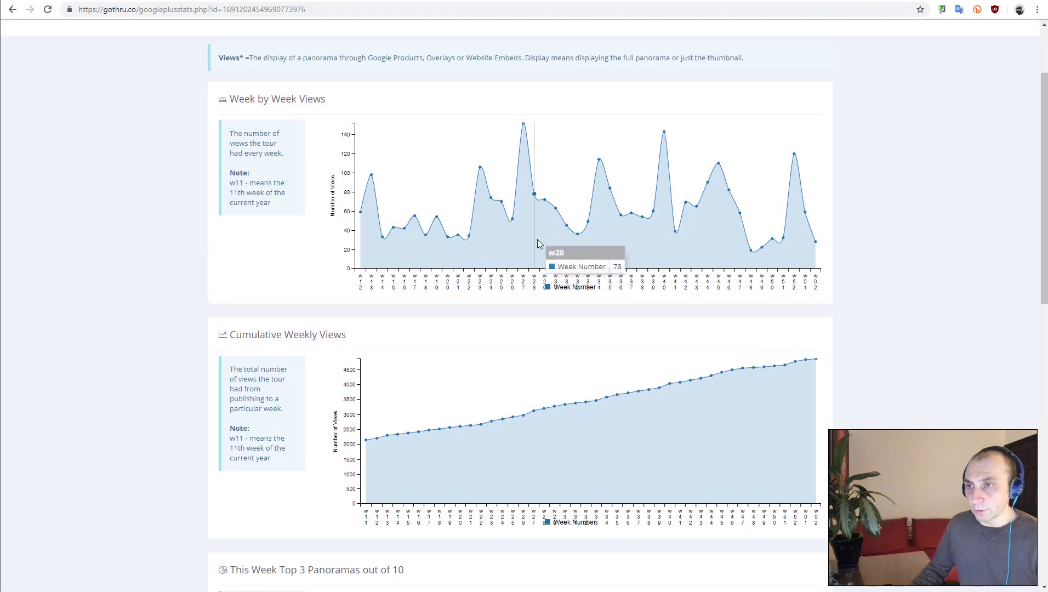
scroll(494, 242, "up", 2)
left_click(390, 163)
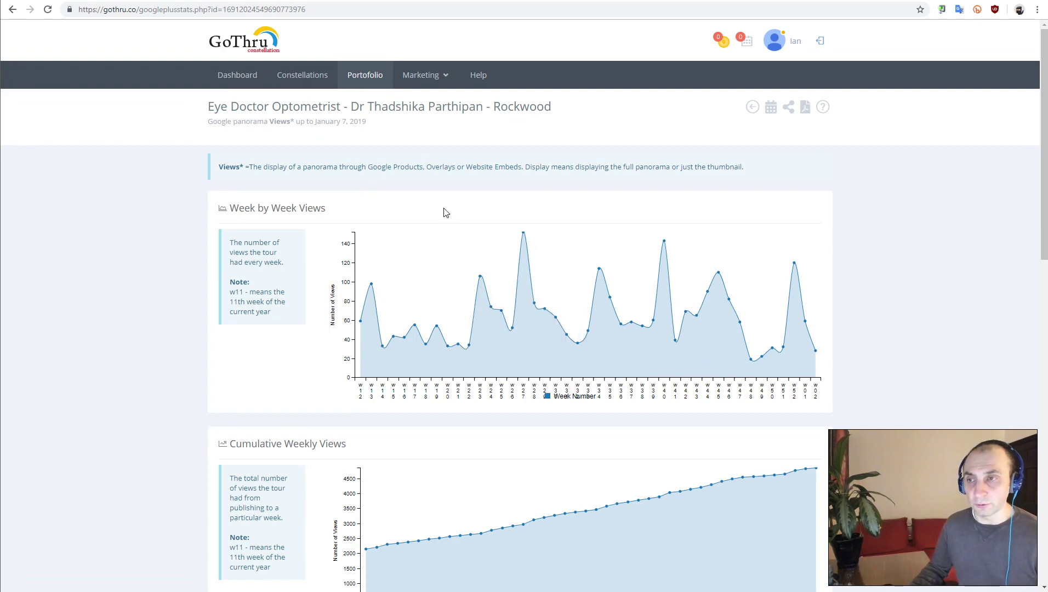
double_click(438, 167)
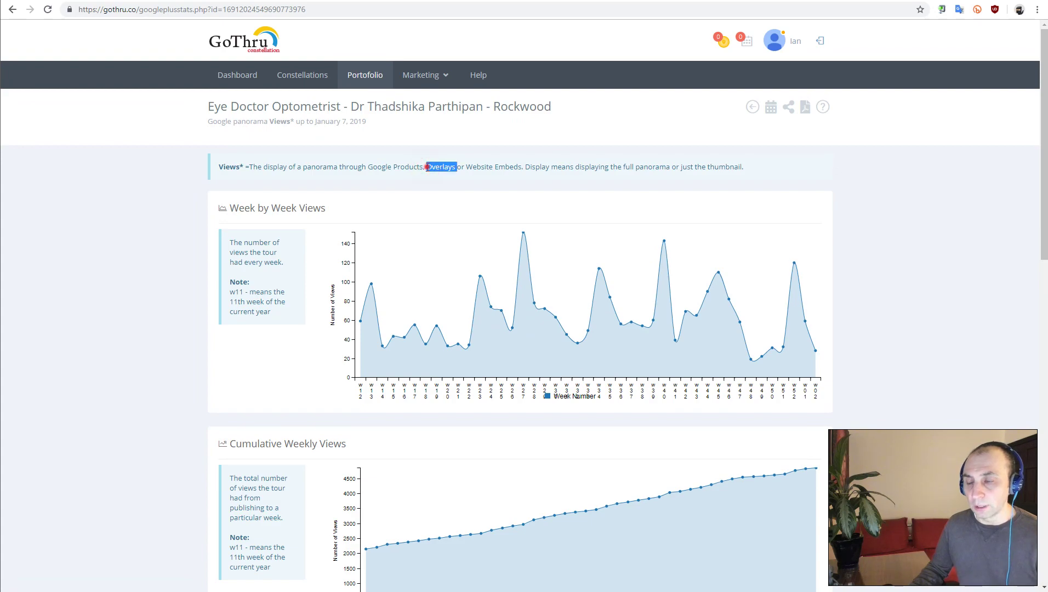
left_click(427, 166)
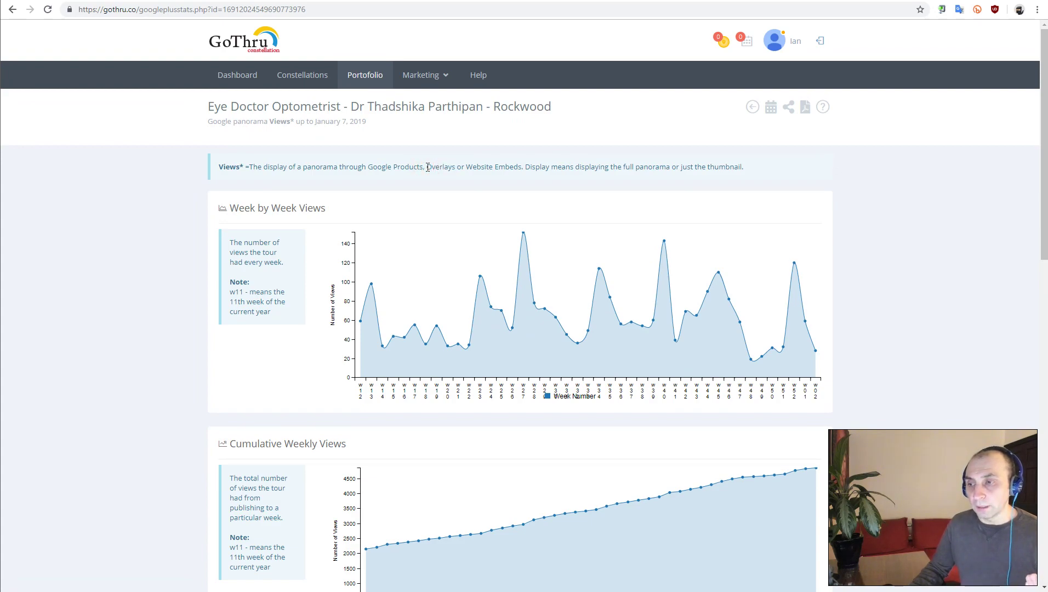
scroll(437, 196, "down", 1)
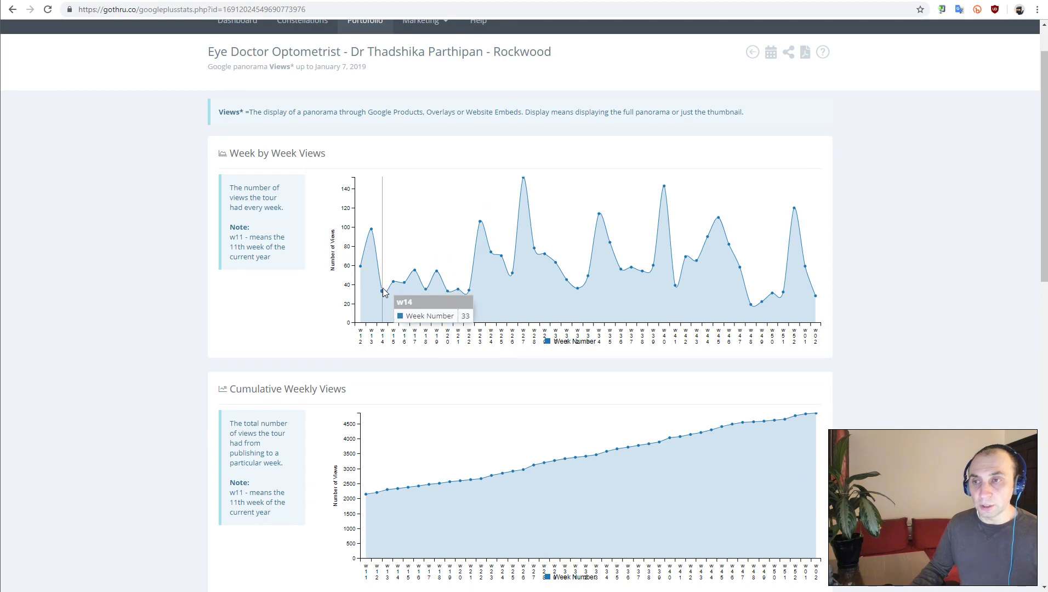
scroll(423, 297, "up", 1)
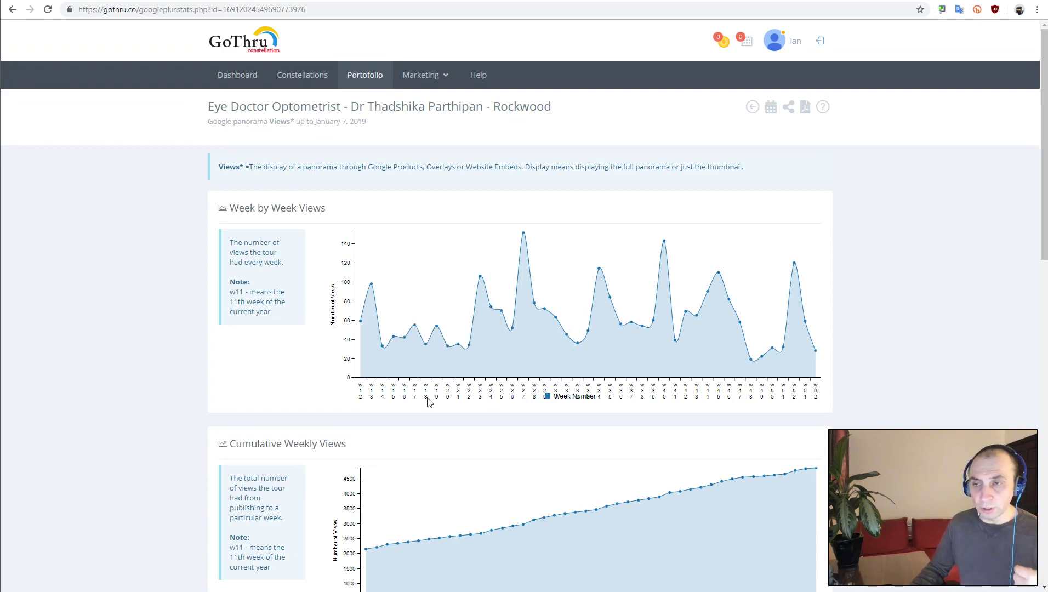
left_click(436, 185)
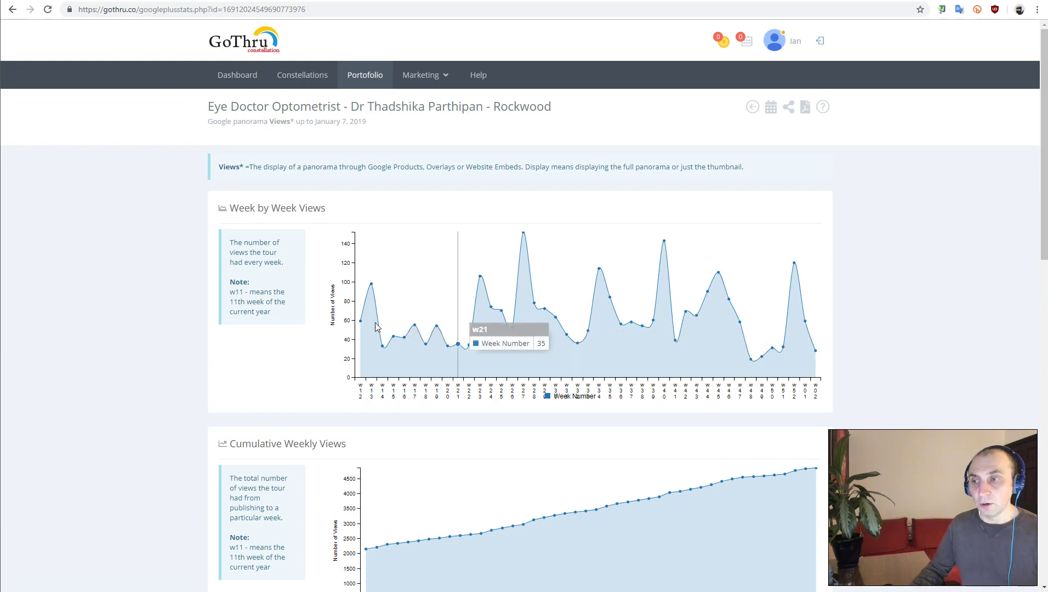
left_click(453, 150)
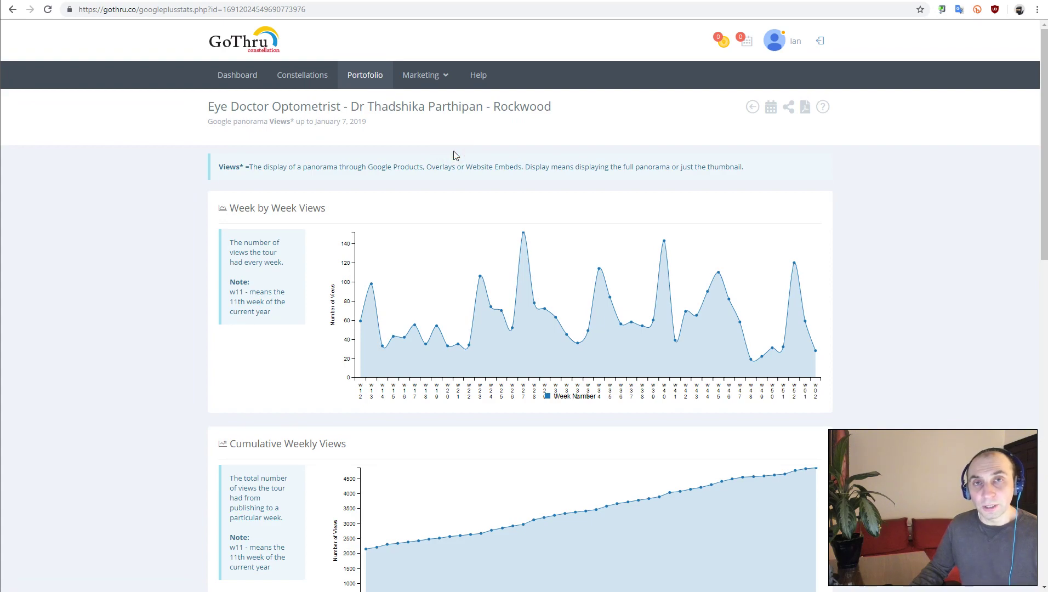